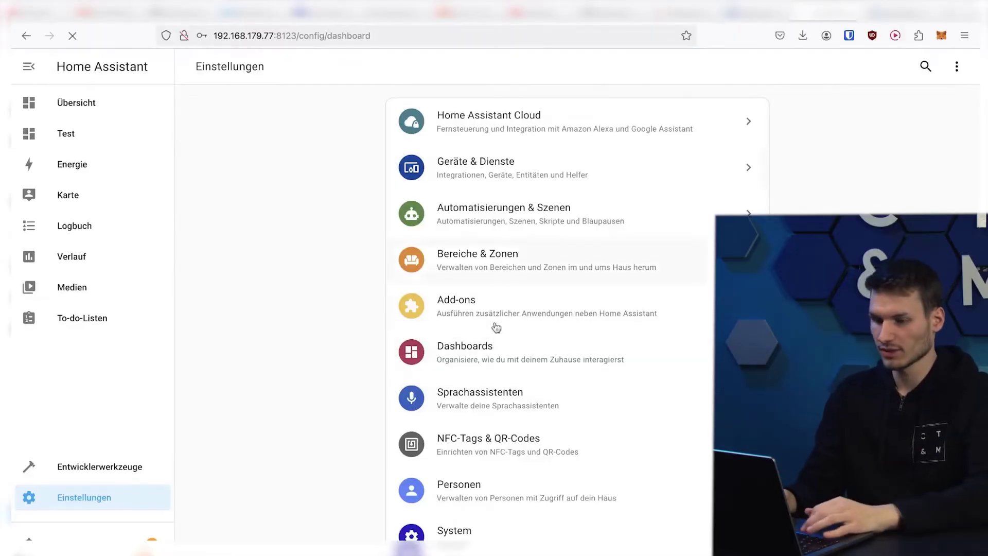
# Step: Go to the Add-on Store from Settings > Add-ons
pyautogui.scroll(-1, 384, 269)
pyautogui.scroll(1, 295, 370)
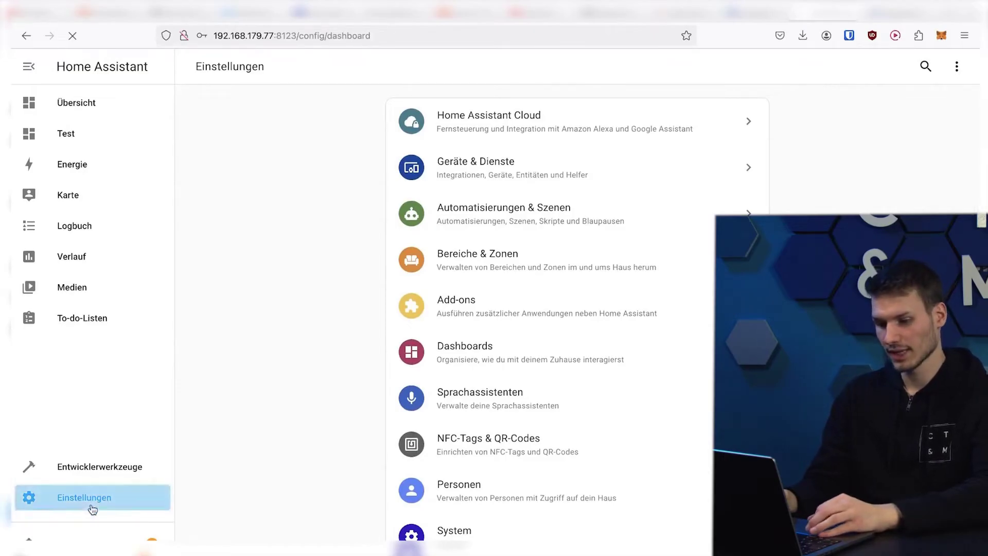
pyautogui.click(449, 308)
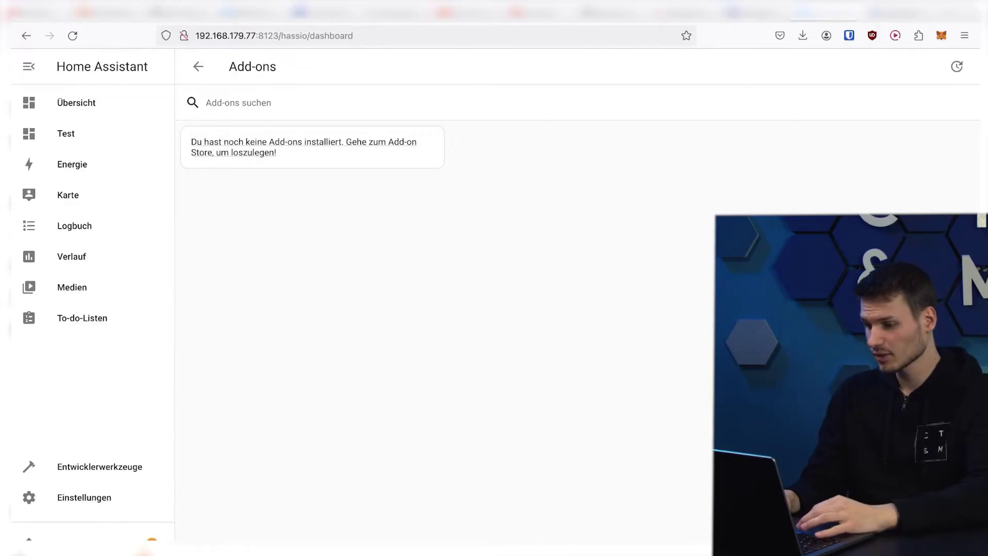
pyautogui.click(932, 525)
pyautogui.scroll(-10, 558, 411)
pyautogui.scroll(10, 558, 412)
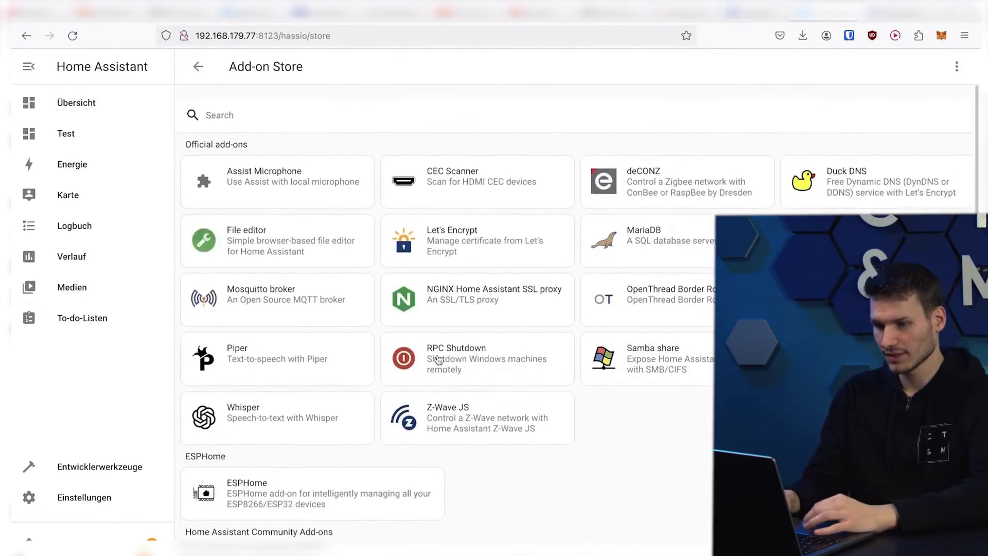
# Step: Select the hassio-zigbee2mqtt repository URL in the GitHub README
pyautogui.click(908, 12)
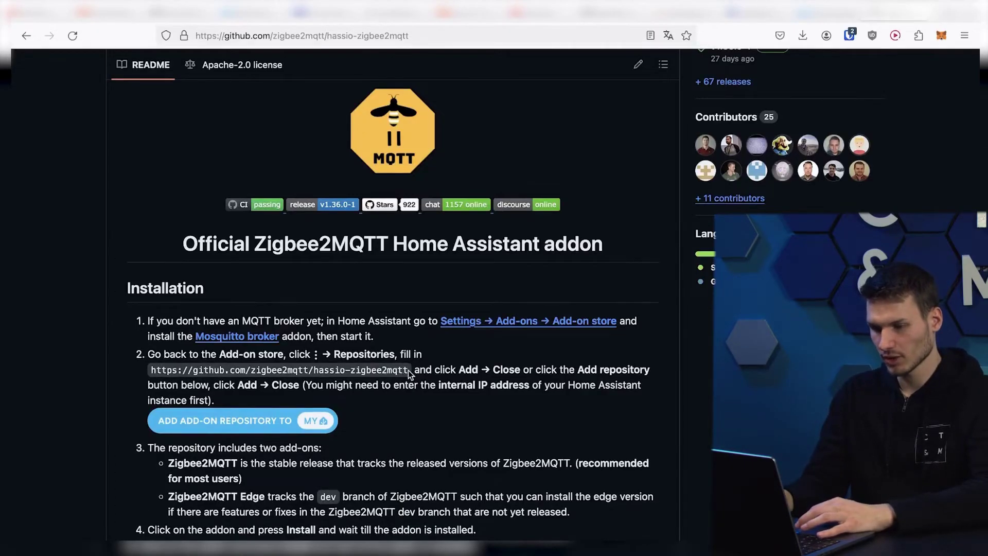
pyautogui.moveTo(401, 371); pyautogui.dragTo(151, 371)
pyautogui.click(824, 11)
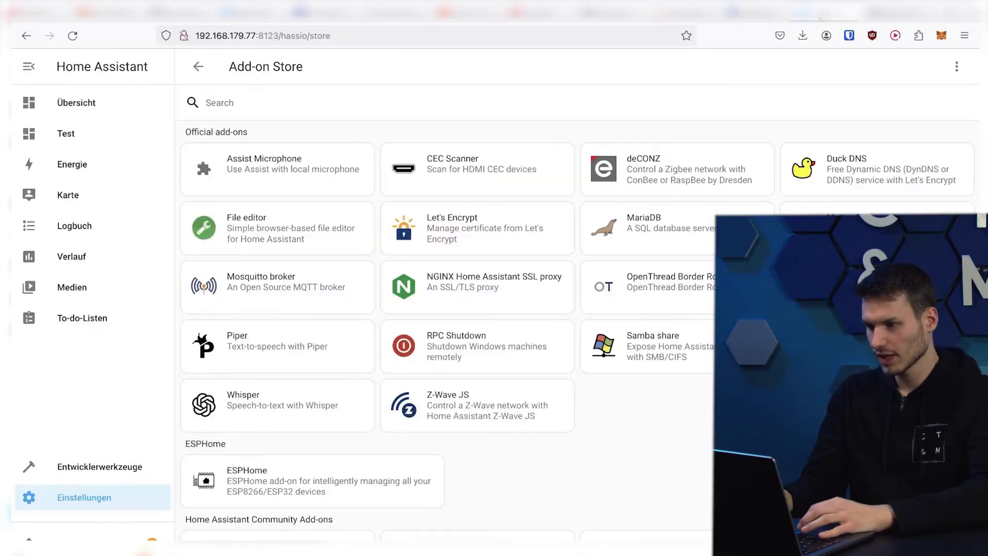
# Step: Add the hassio-zigbee2mqtt repository URL under Repositories
pyautogui.click(956, 67)
pyautogui.click(883, 131)
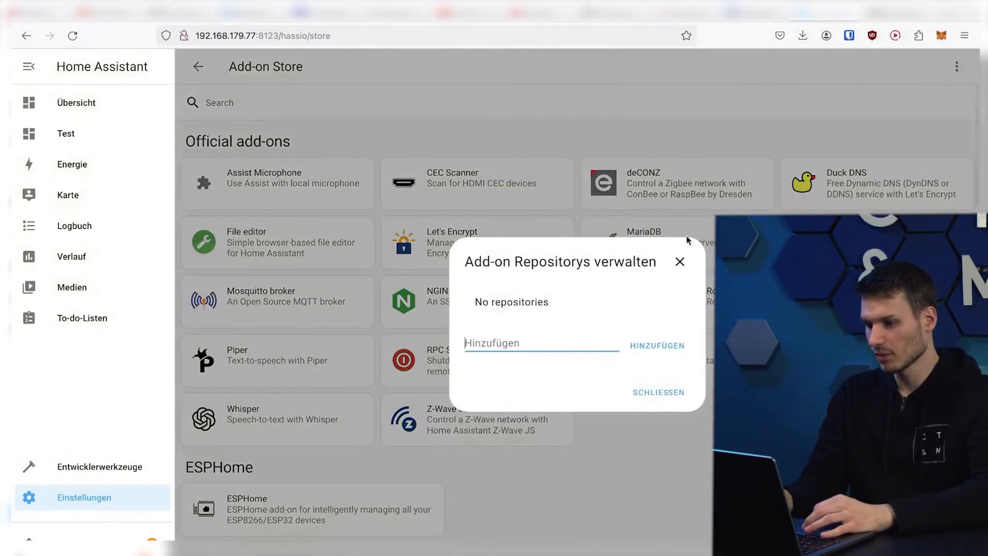
pyautogui.click(641, 348)
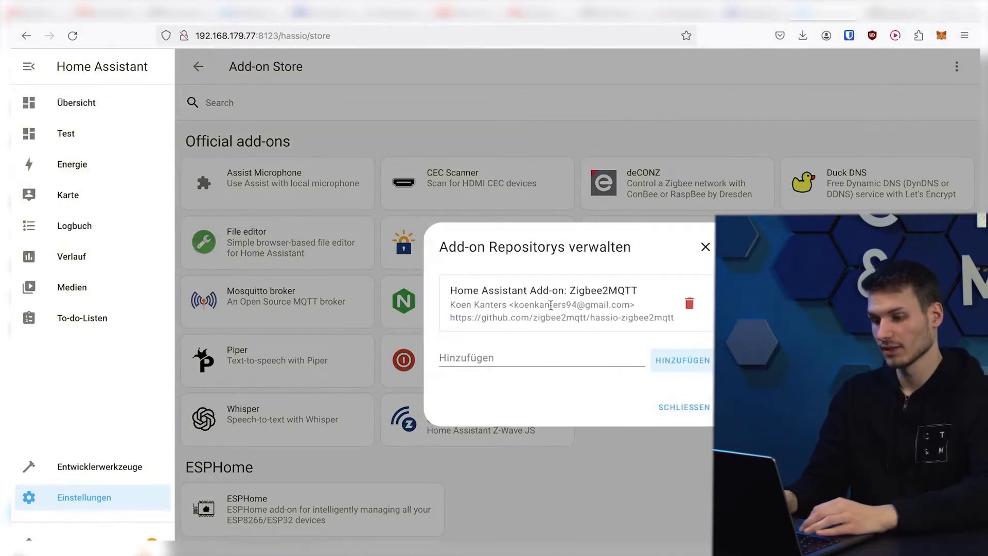
pyautogui.click(672, 409)
# Step: Install the Zigbee2MQTT add-on from the store
pyautogui.scroll(-15, 518, 533)
pyautogui.scroll(15, 518, 533)
pyautogui.scroll(-5, 519, 536)
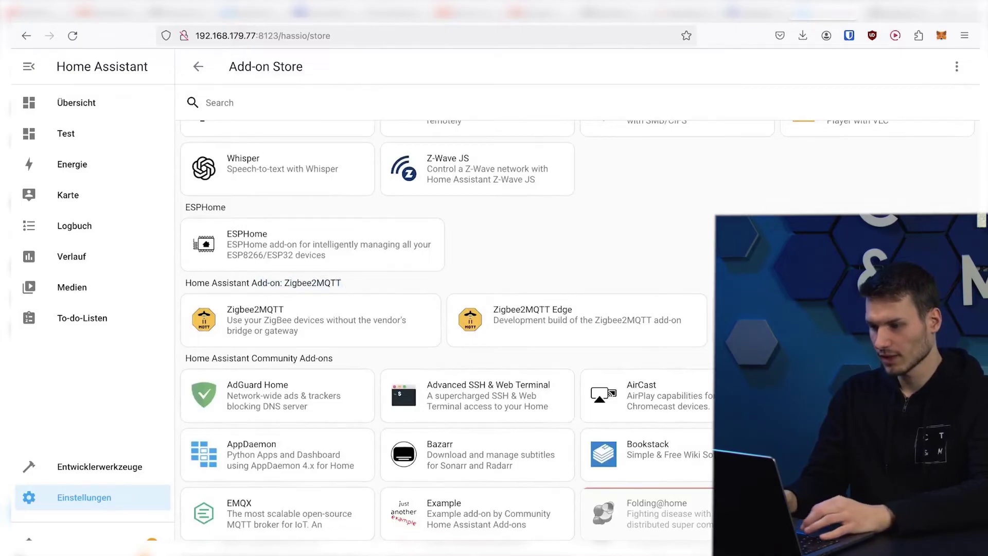
pyautogui.click(222, 327)
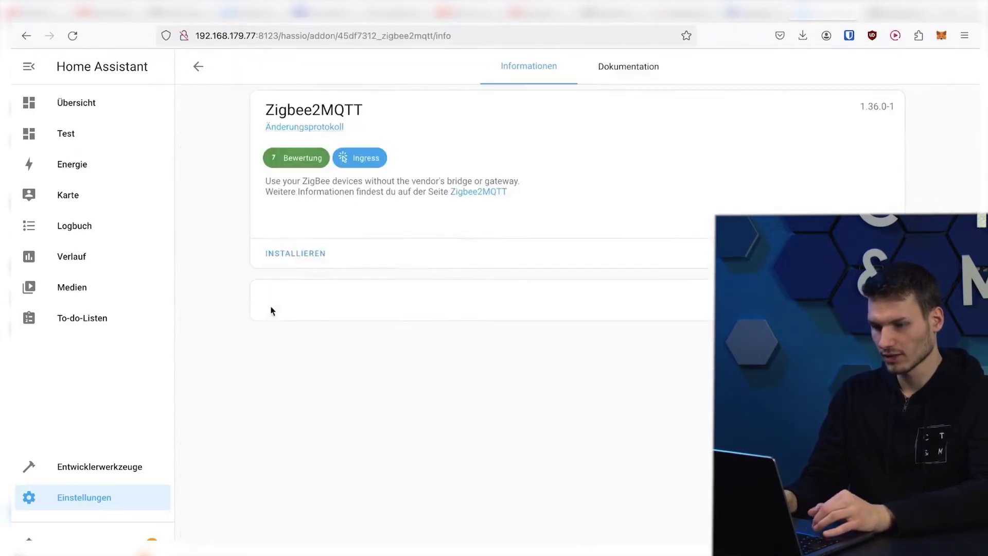
pyautogui.click(197, 72)
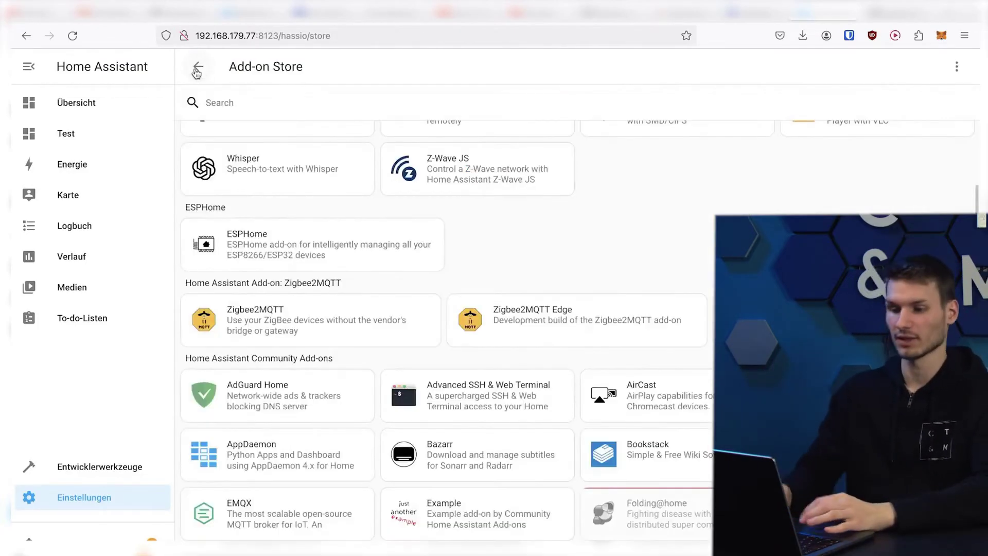
# Step: Search the store for 'mqtt' and install the Mosquitto broker add-on
pyautogui.scroll(-10, 324, 346)
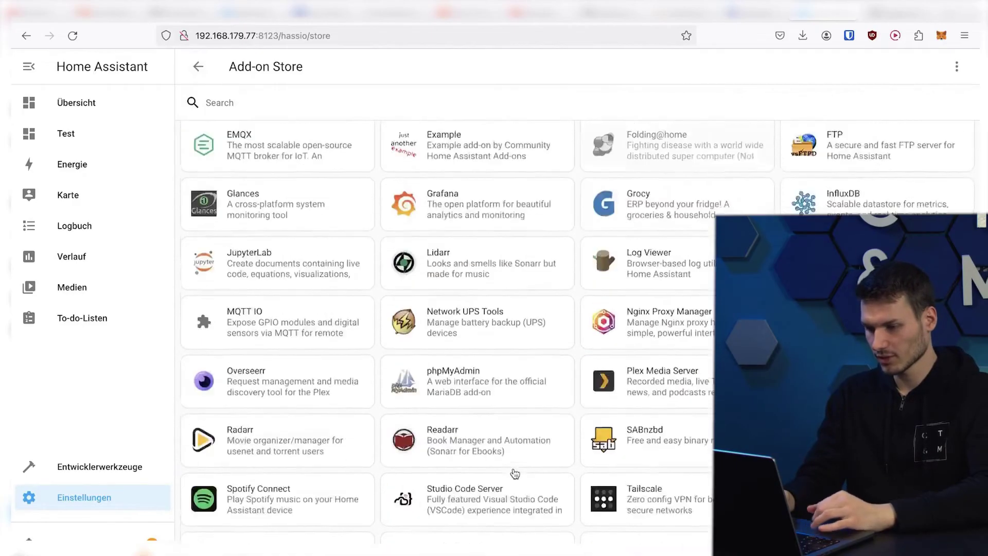
pyautogui.scroll(10, 515, 474)
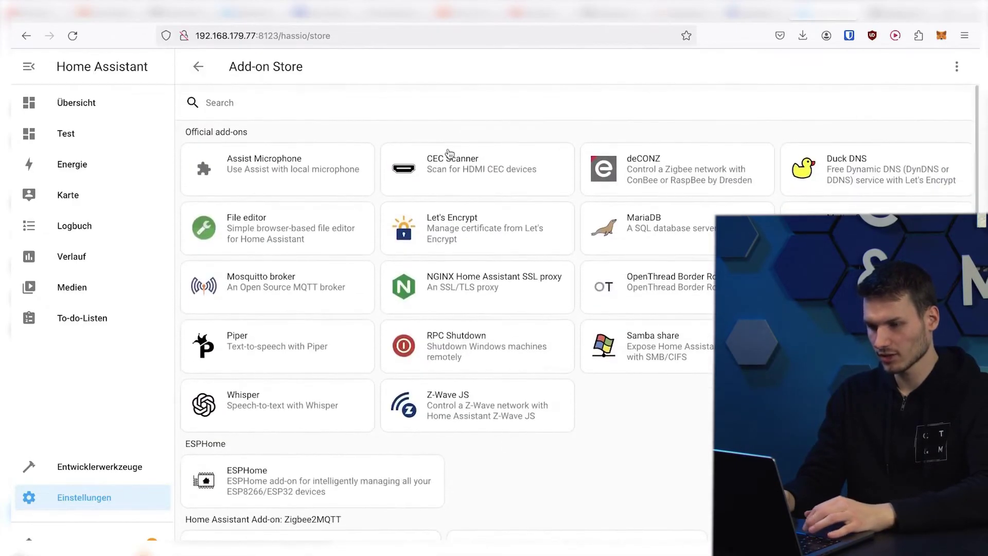
pyautogui.click(391, 114)
pyautogui.write('mqtt')
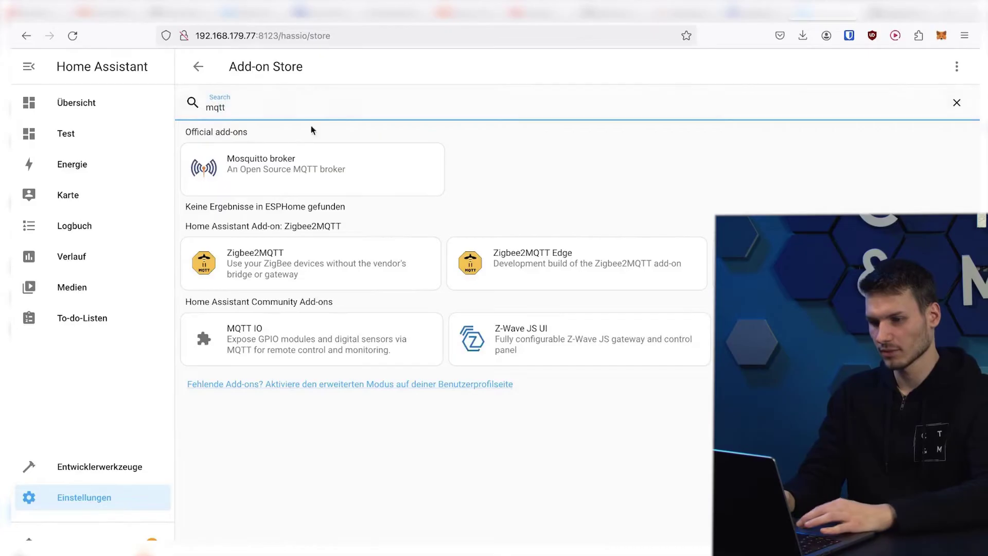
pyautogui.click(253, 180)
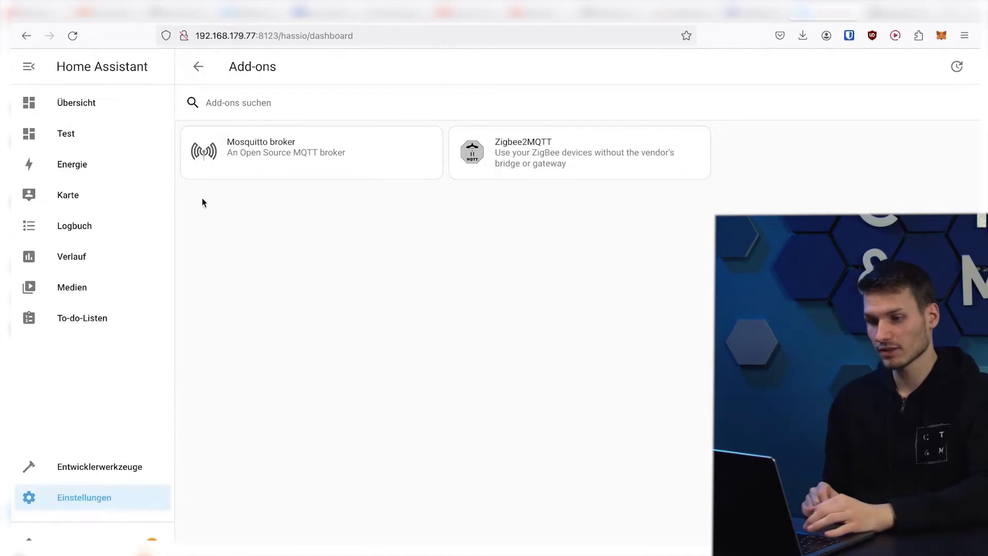
# Step: Review Mosquitto broker's Konfiguration and enable its Watchdog on the Informationen page
pyautogui.click(87, 497)
pyautogui.click(420, 316)
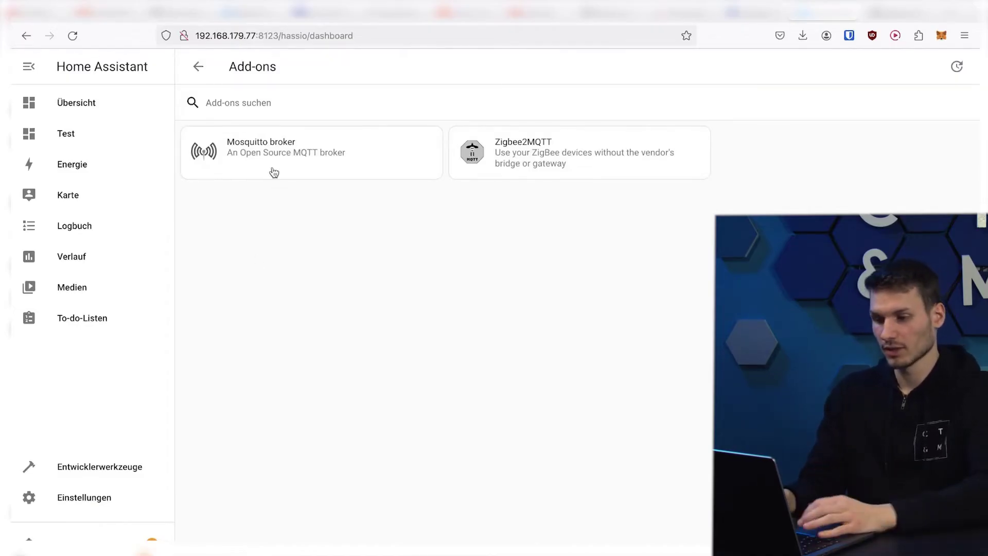
pyautogui.click(243, 156)
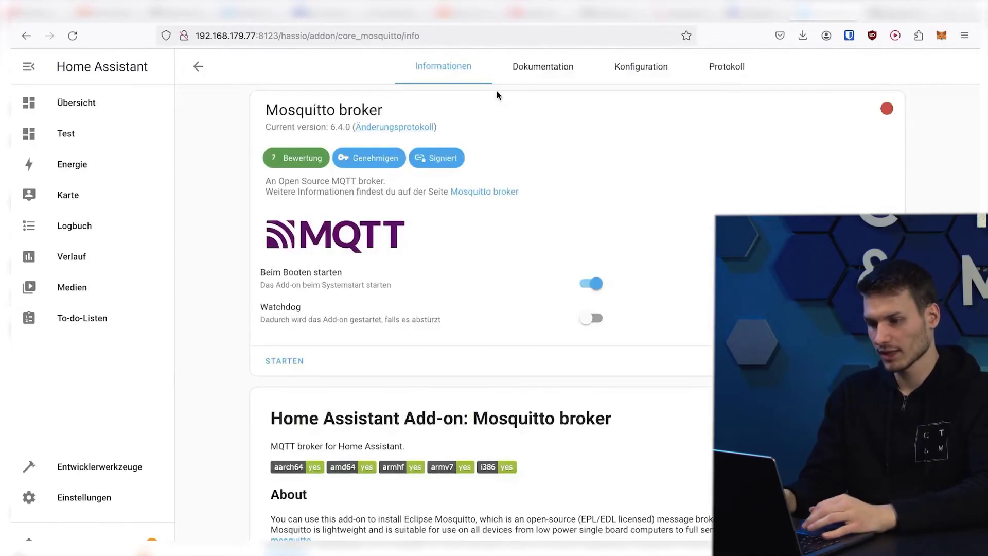
pyautogui.click(630, 81)
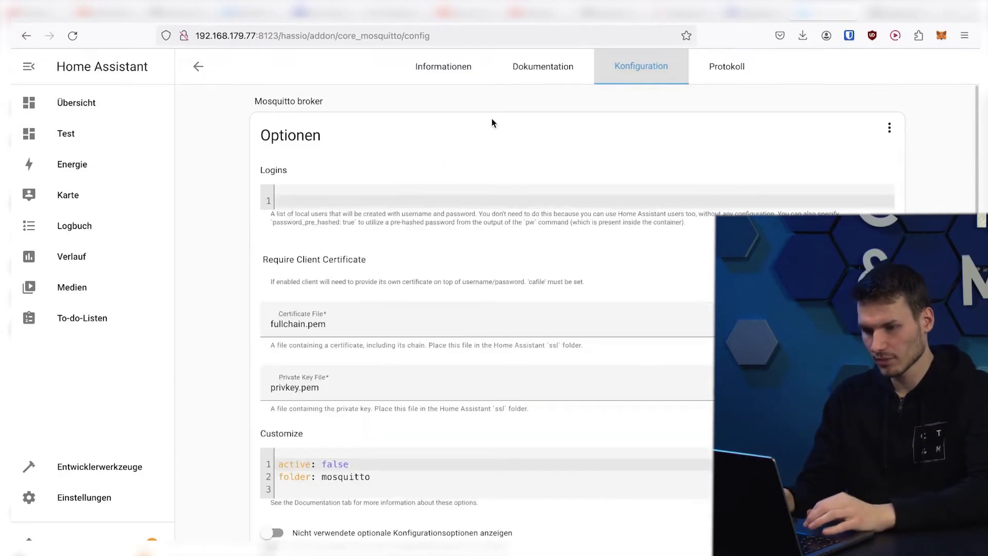
pyautogui.scroll(-3, 443, 341)
pyautogui.scroll(-5, 349, 442)
pyautogui.scroll(8, 349, 443)
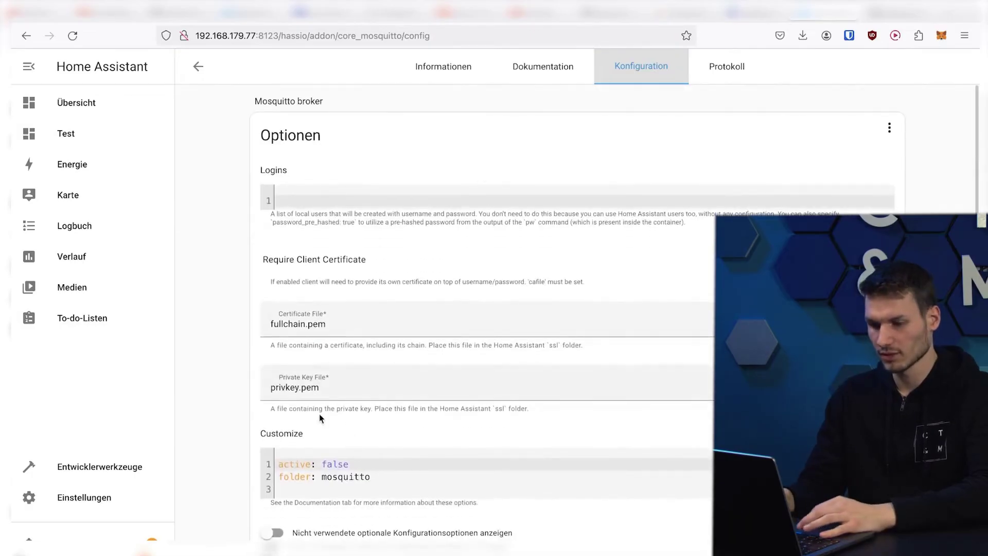
pyautogui.click(442, 66)
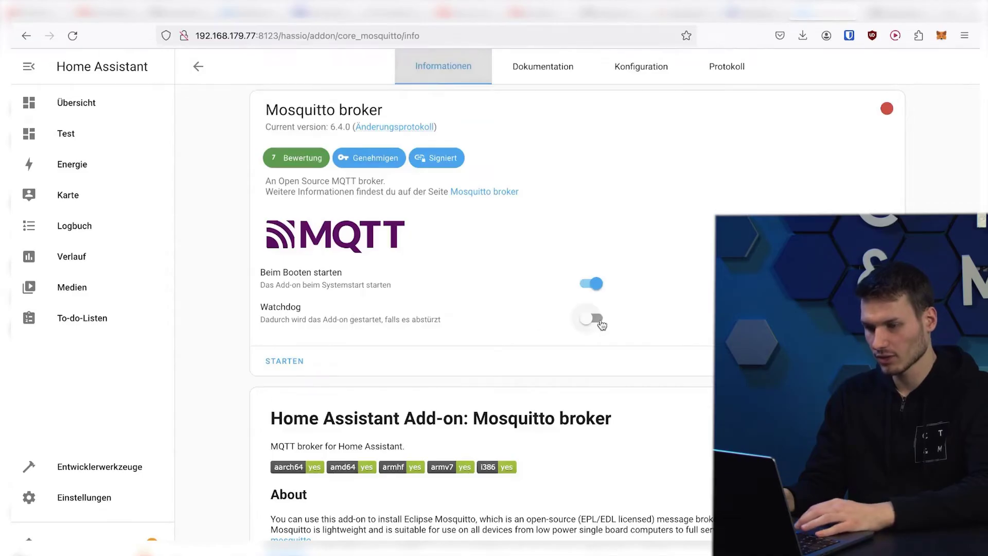
pyautogui.click(600, 323)
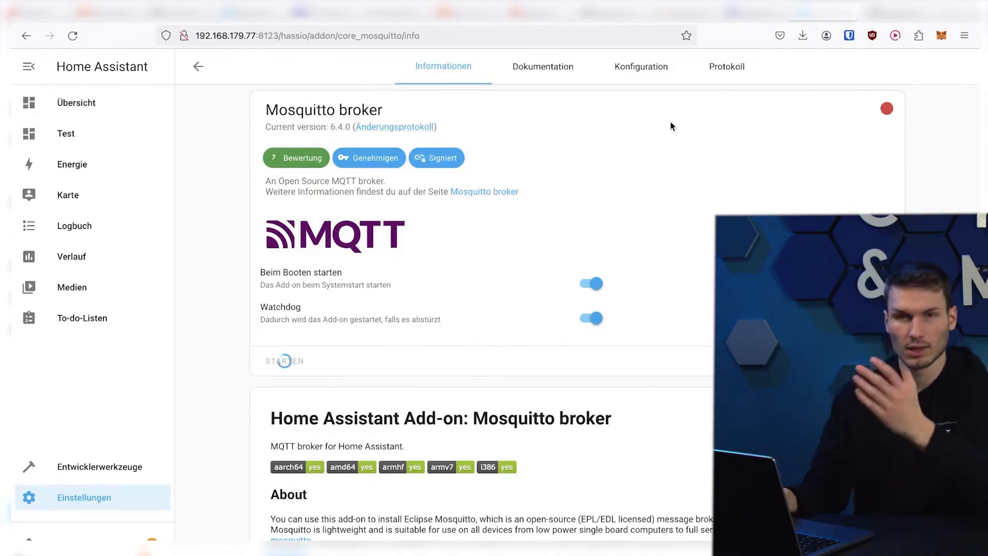
# Step: Refresh the Mosquitto broker log until it shows listening on port 1883
pyautogui.click(725, 72)
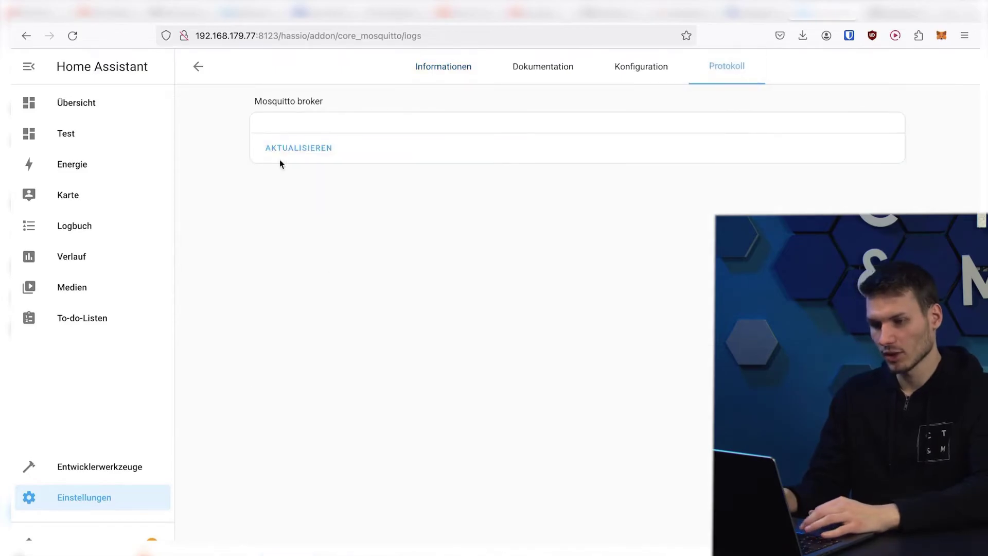
pyautogui.click(299, 151)
pyautogui.click(298, 227)
pyautogui.click(294, 234)
pyautogui.click(301, 484)
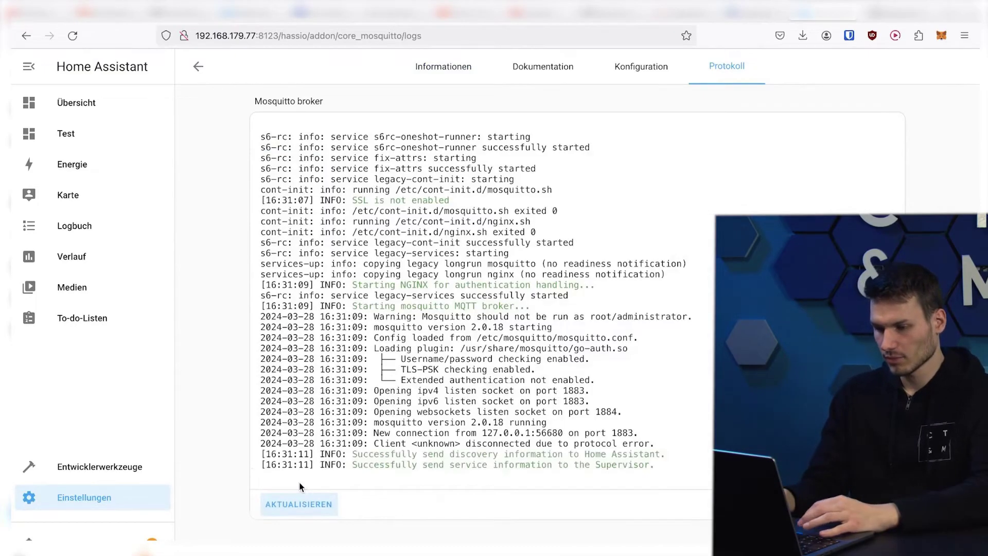
pyautogui.moveTo(357, 453); pyautogui.dragTo(545, 457)
pyautogui.click(601, 455)
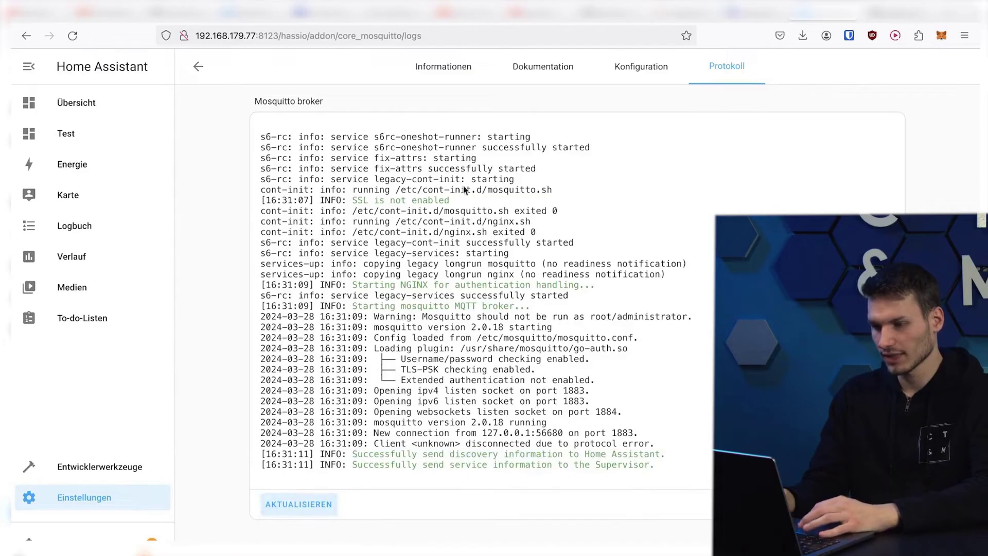
pyautogui.click(447, 79)
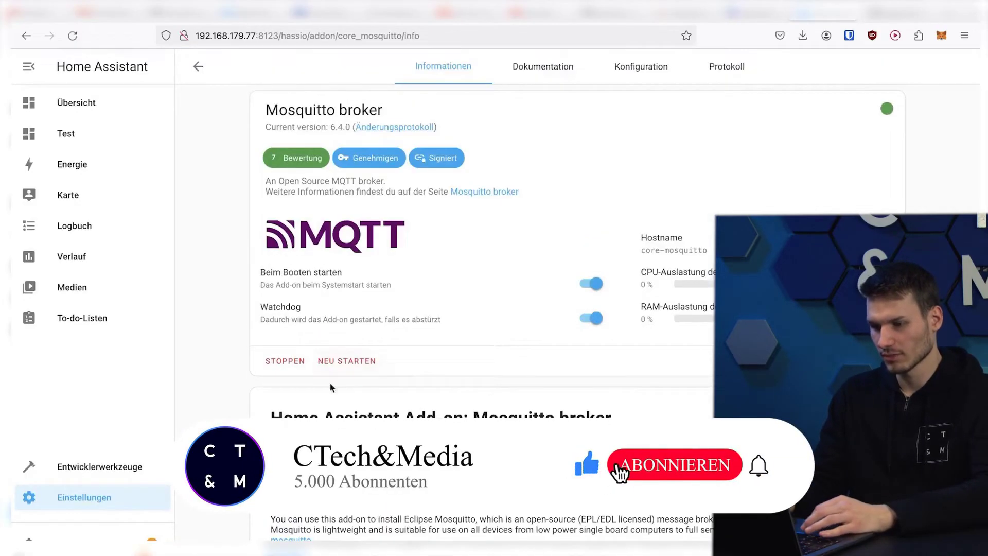
# Step: Inspect Zigbee2MQTT's Konfiguration, noting the empty mqtt and serial fields
pyautogui.click(198, 67)
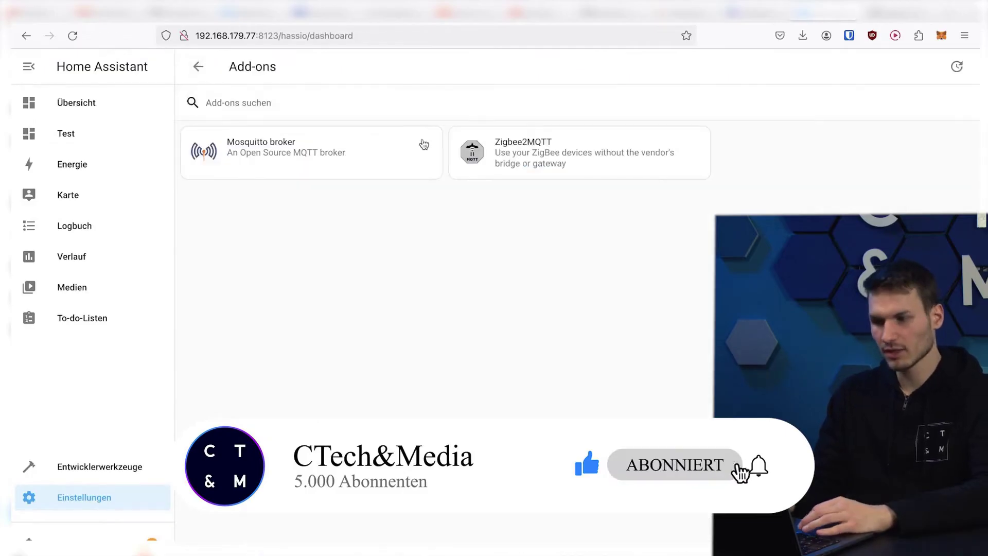
pyautogui.click(504, 164)
pyautogui.click(641, 67)
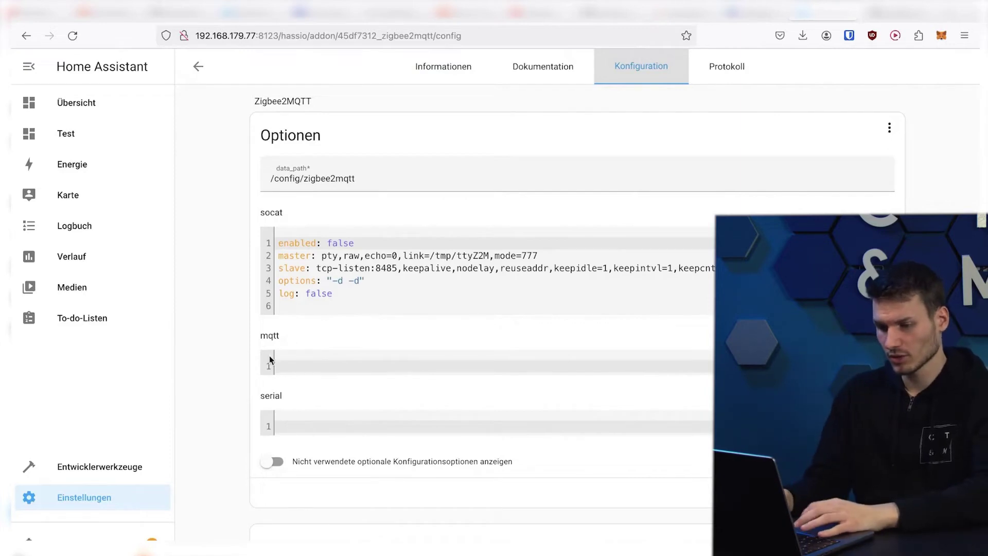
pyautogui.doubleClick(265, 396)
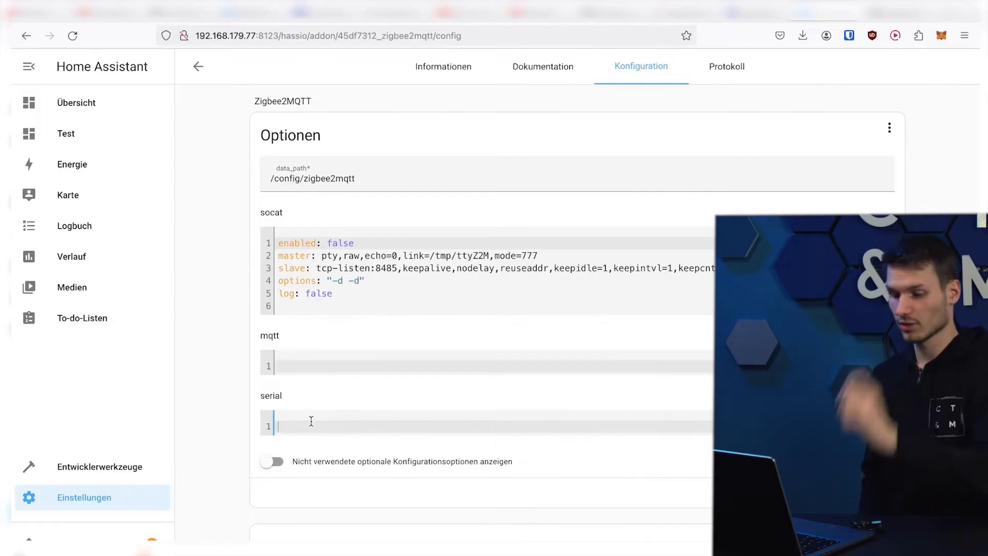
pyautogui.click(85, 499)
pyautogui.scroll(-2, 368, 346)
# Step: Copy the ConBee II's /dev/serial/by-id path from the ttyACM0 entry in Gesamte Hardware
pyautogui.click(447, 487)
pyautogui.click(474, 483)
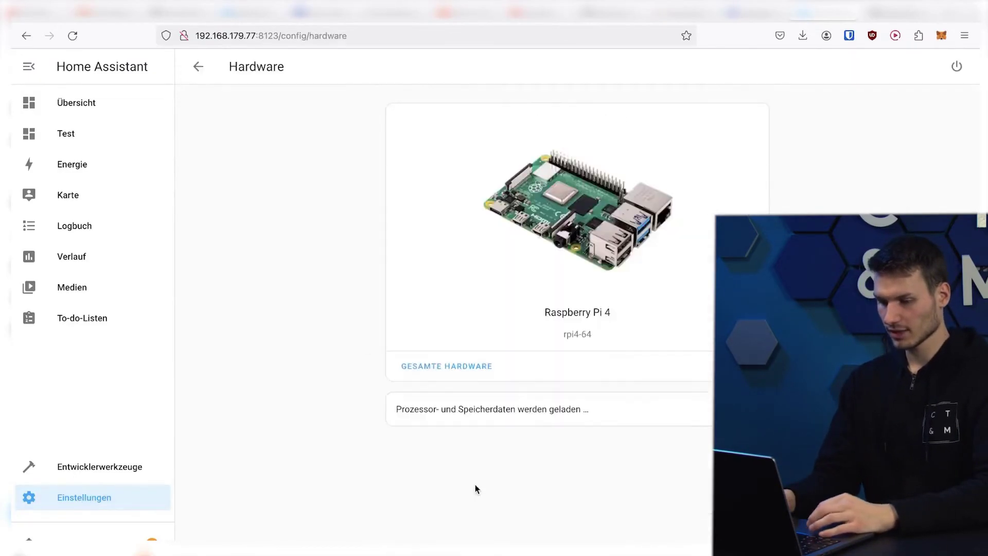
pyautogui.click(441, 371)
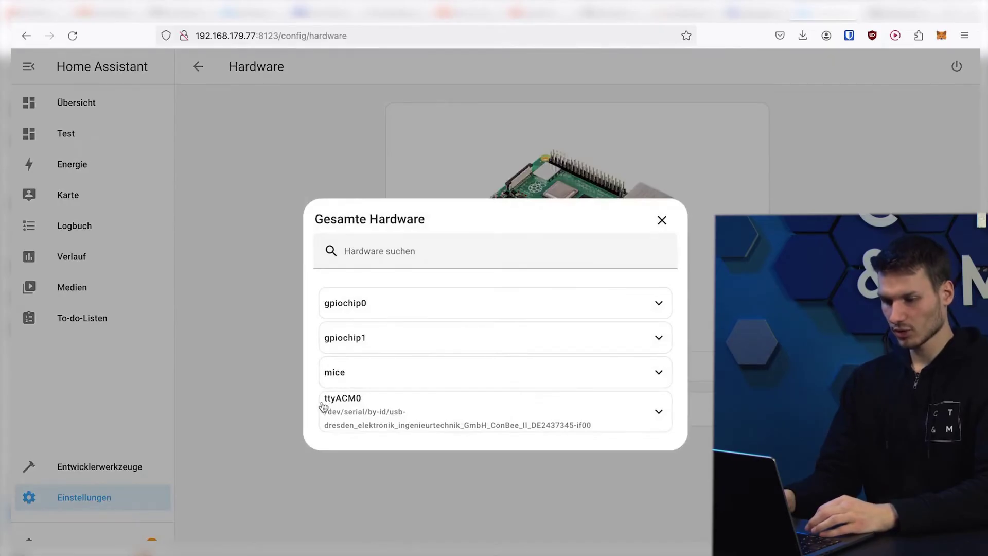
pyautogui.click(378, 413)
pyautogui.scroll(-2, 420, 306)
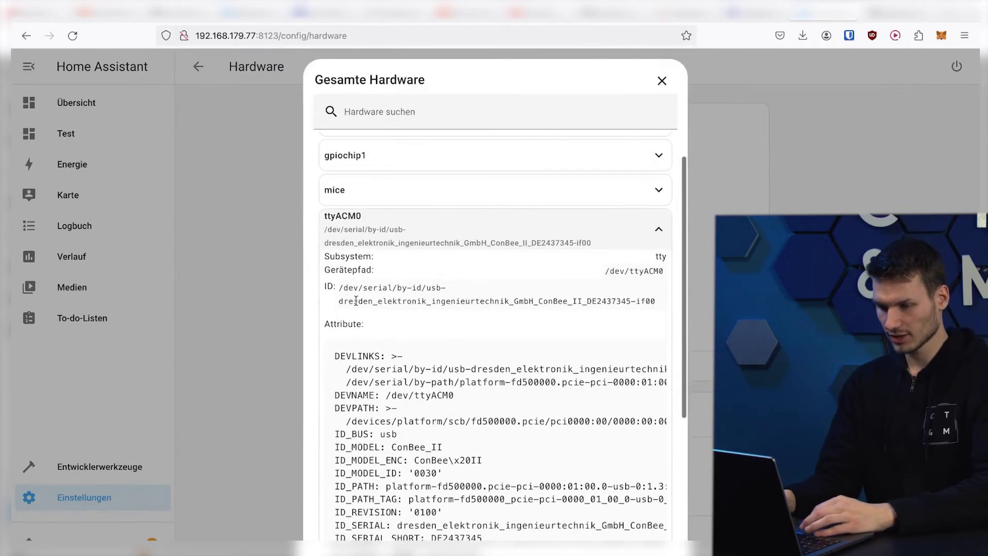
pyautogui.moveTo(339, 287); pyautogui.dragTo(646, 301)
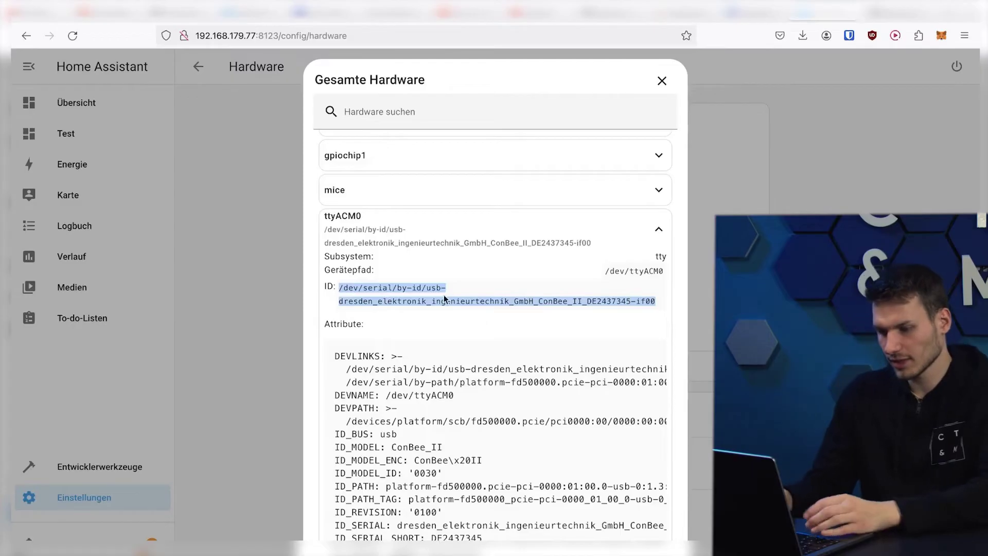
pyautogui.click(661, 80)
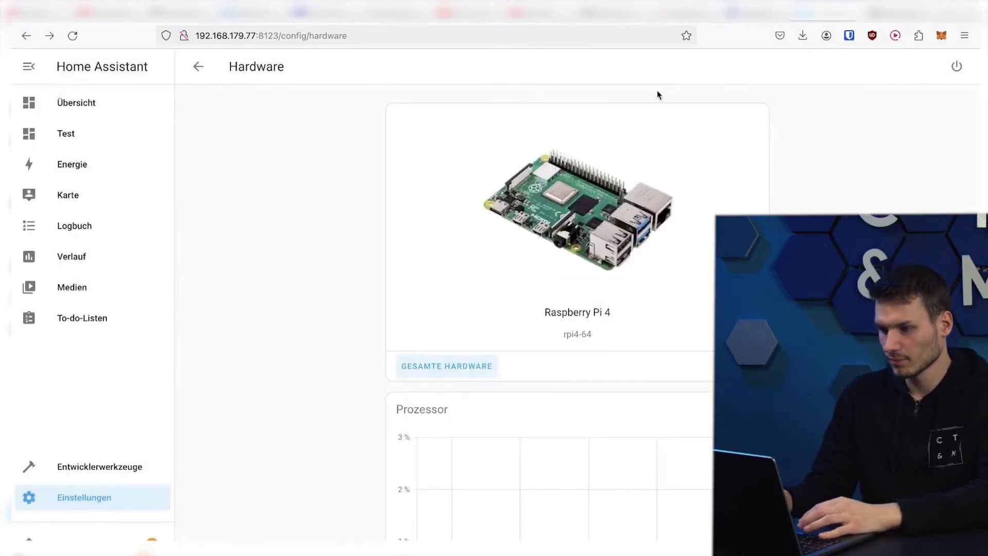
# Step: Paste the ConBee II by-id path after 'port:' in Zigbee2MQTT's serial configuration
pyautogui.click(59, 499)
pyautogui.click(427, 303)
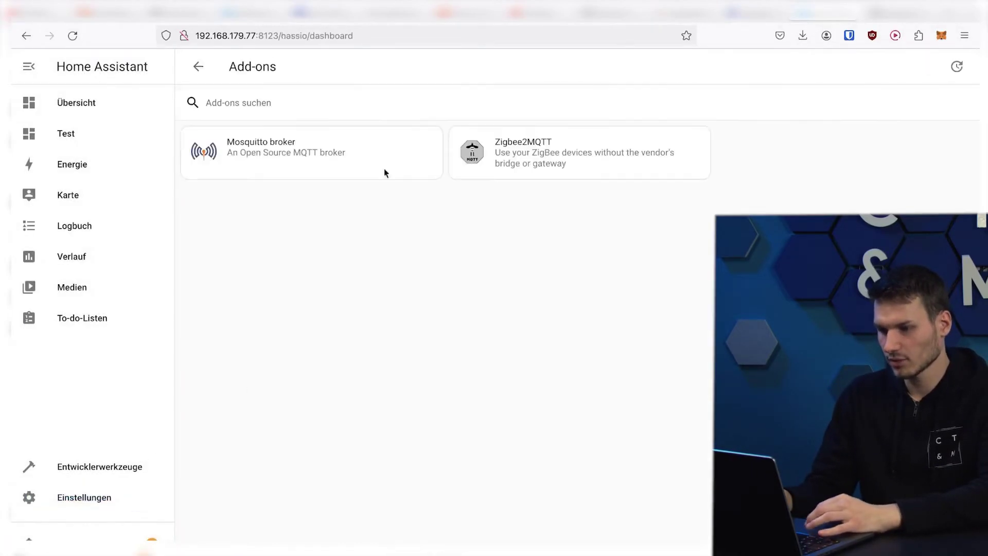
pyautogui.click(522, 145)
pyautogui.click(629, 62)
pyautogui.scroll(-3, 382, 355)
pyautogui.scroll(3, 382, 355)
pyautogui.click(325, 422)
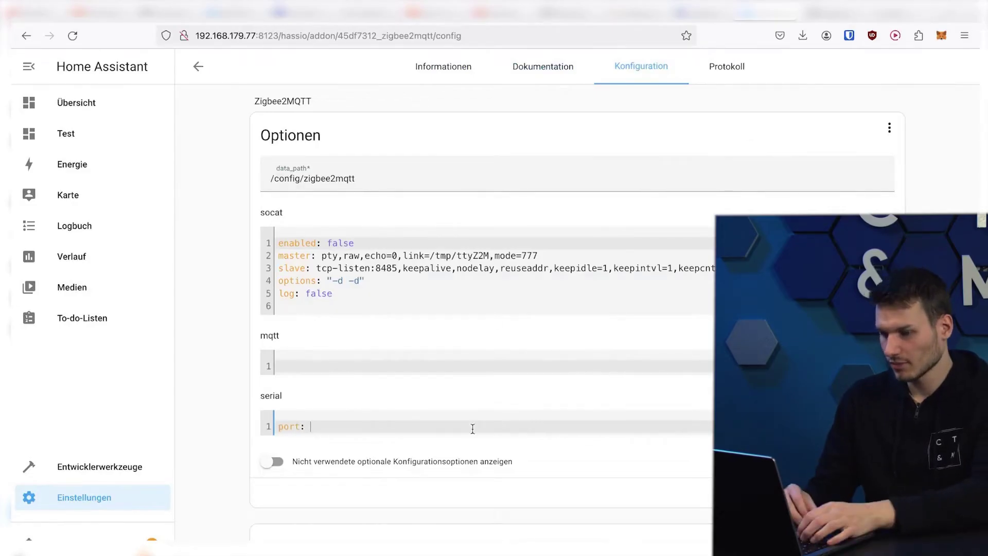
pyautogui.hotkey('ctrl', 'v')
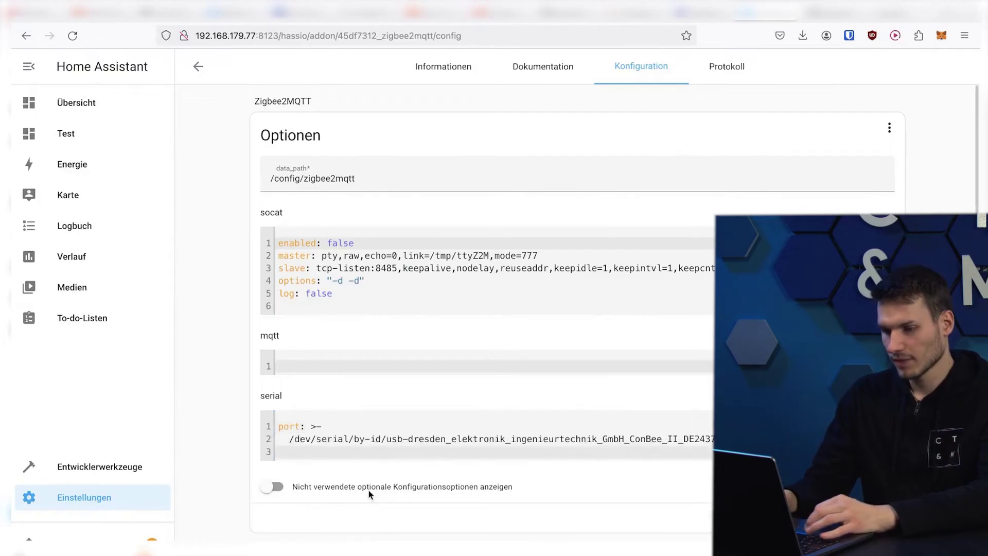
pyautogui.moveTo(361, 453); pyautogui.dragTo(311, 418)
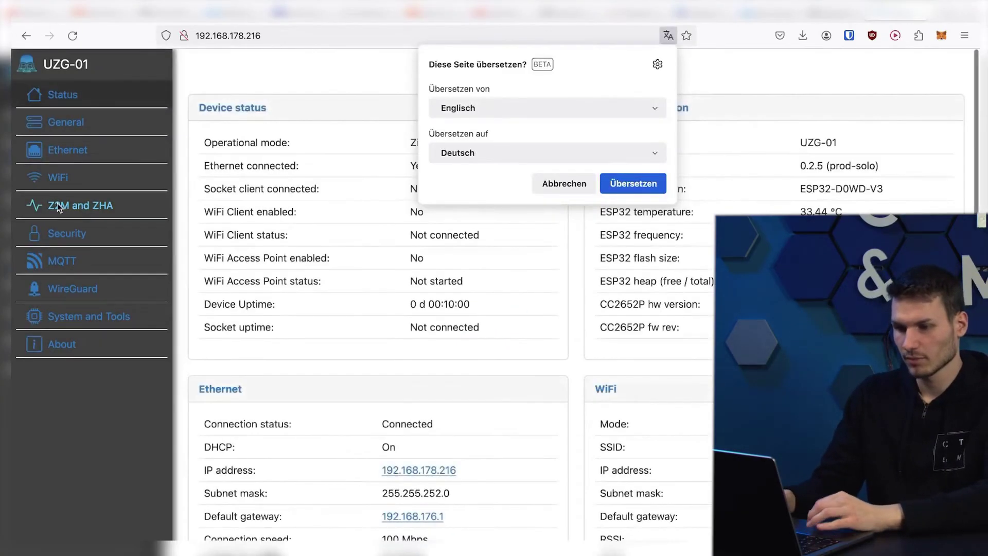
# Step: Copy the UZG-01's generated Zigbee2MQTT config (tcp://192.168.178.216:6638, baudrate 115200)
pyautogui.click(51, 206)
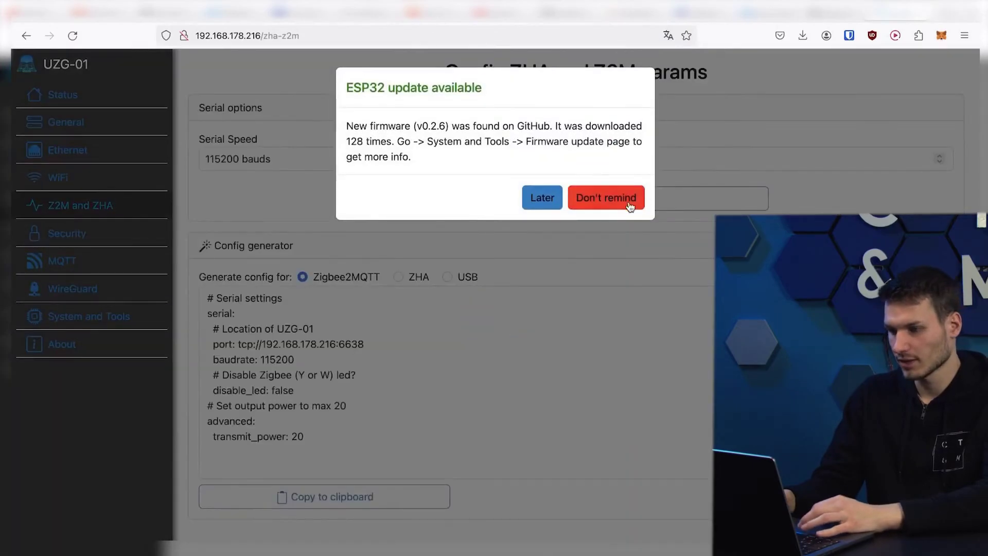
pyautogui.click(596, 205)
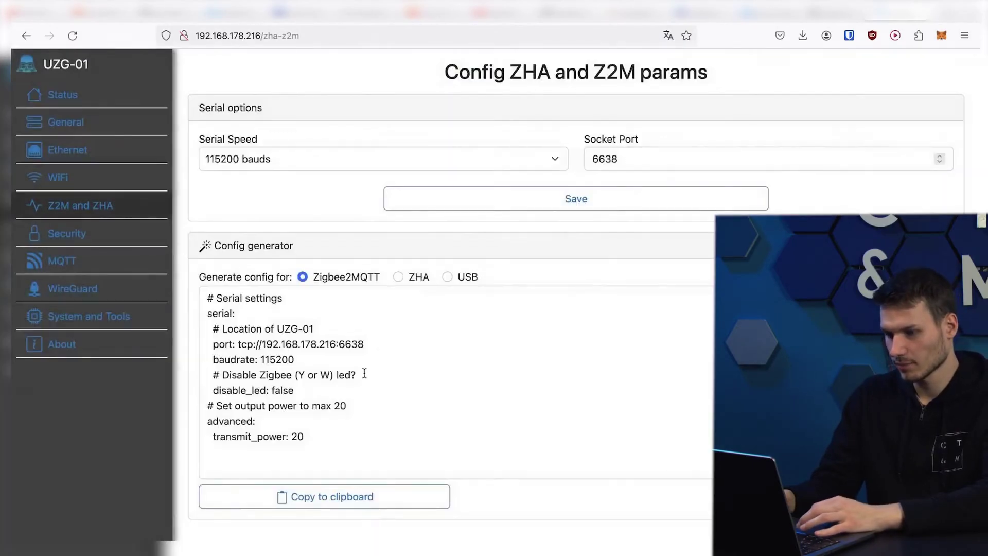
pyautogui.moveTo(316, 436); pyautogui.dragTo(208, 298)
pyautogui.click(316, 498)
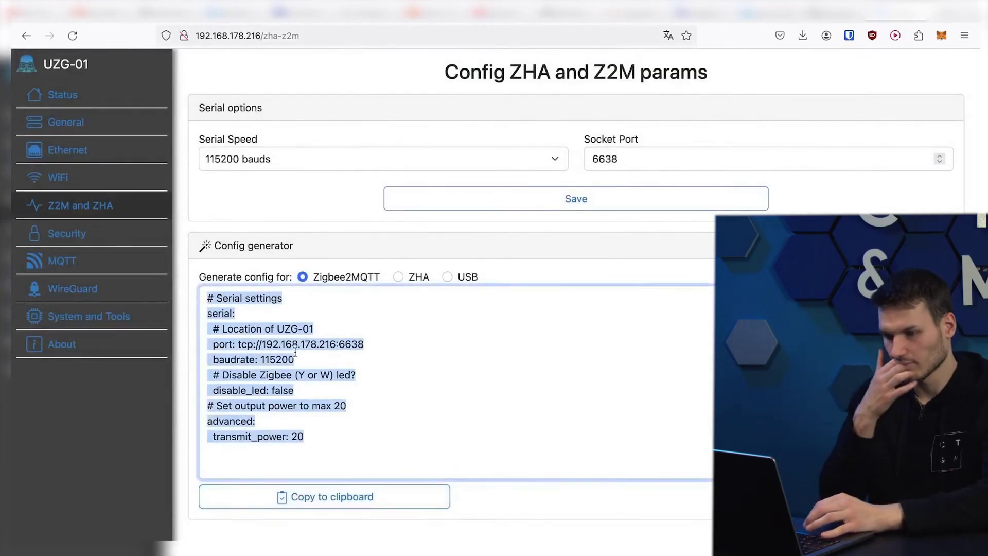
pyautogui.click(762, 11)
# Step: Replace Zigbee2MQTT's serial settings with the pasted UZG-01 config
pyautogui.click(456, 429)
pyautogui.hotkey('ctrl', 'a')
pyautogui.hotkey('ctrl', 'v')
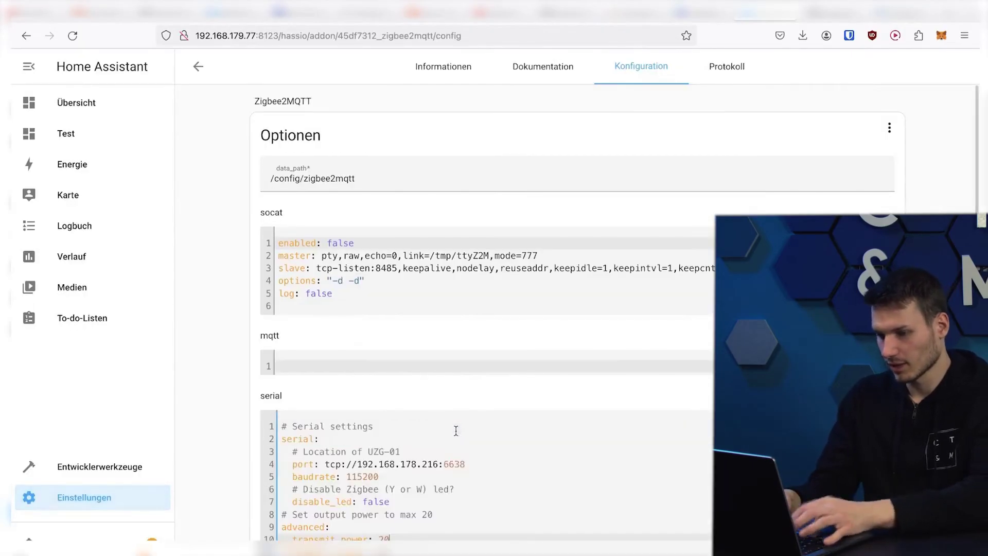
pyautogui.scroll(-5, 456, 429)
pyautogui.scroll(5, 606, 409)
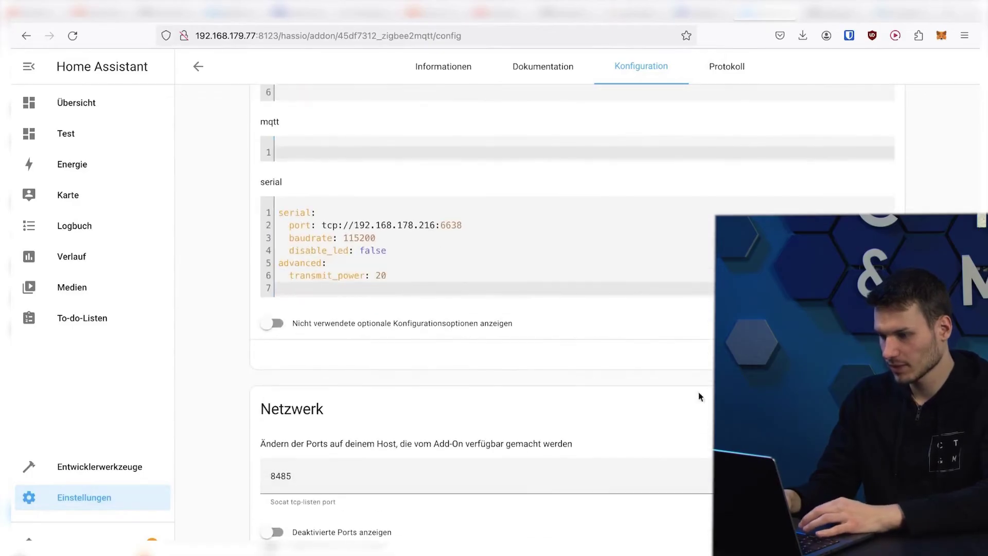
pyautogui.moveTo(425, 455); pyautogui.dragTo(294, 368)
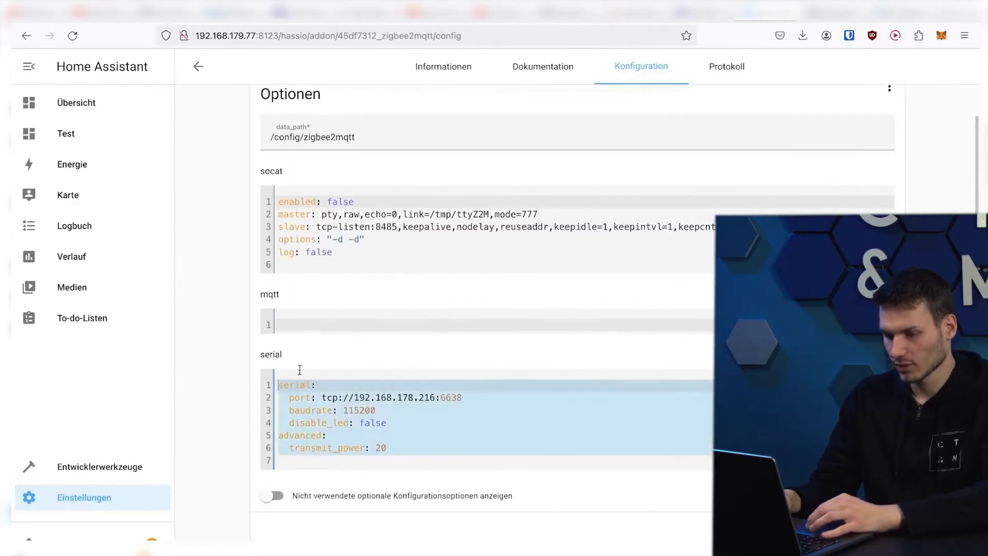
# Step: Enable Watchdog and In der Seitenleiste anzeigen, then start Zigbee2MQTT
pyautogui.click(430, 73)
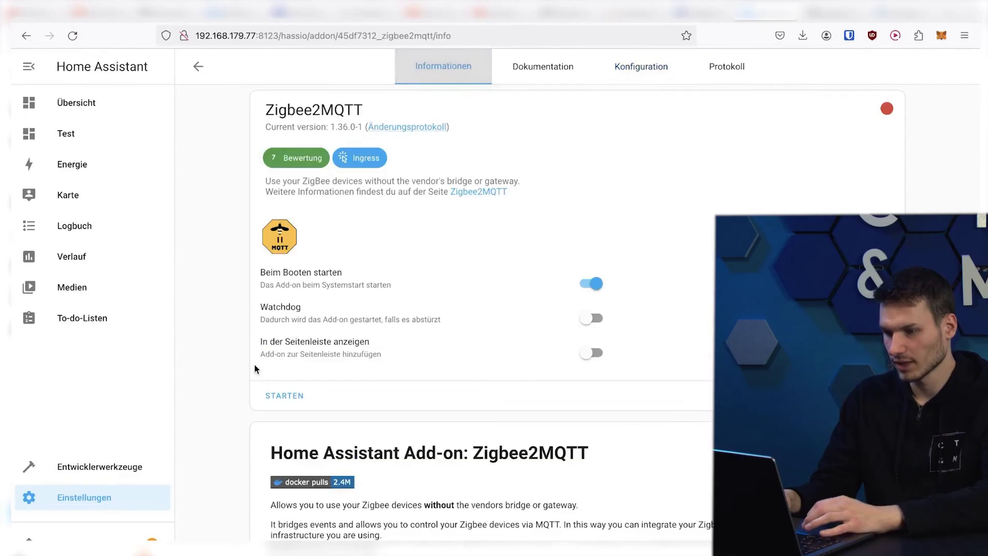
pyautogui.click(589, 319)
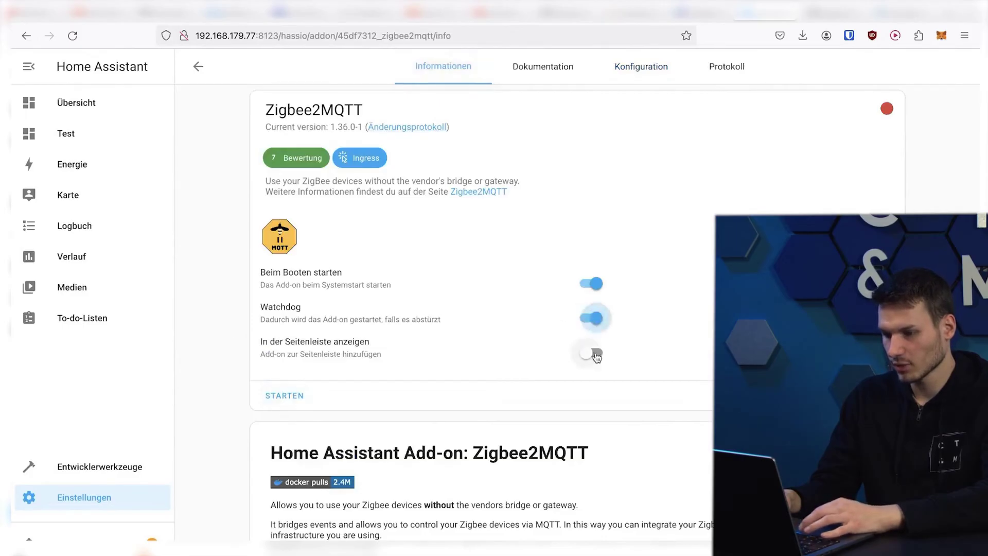
pyautogui.click(598, 356)
pyautogui.click(276, 401)
# Step: Refresh the Zigbee2MQTT log until it ends with 'Zigbee2MQTT started!'
pyautogui.click(710, 70)
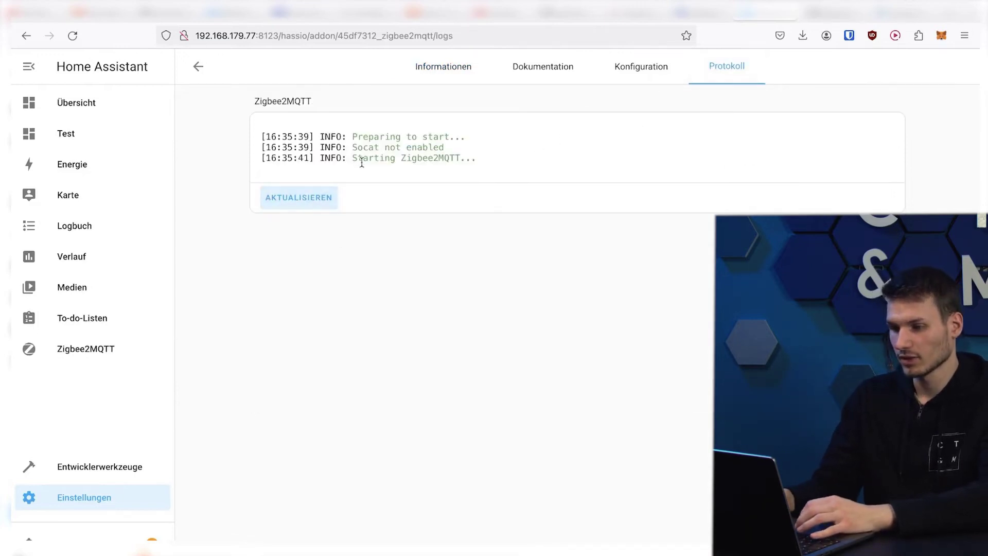
pyautogui.click(296, 196)
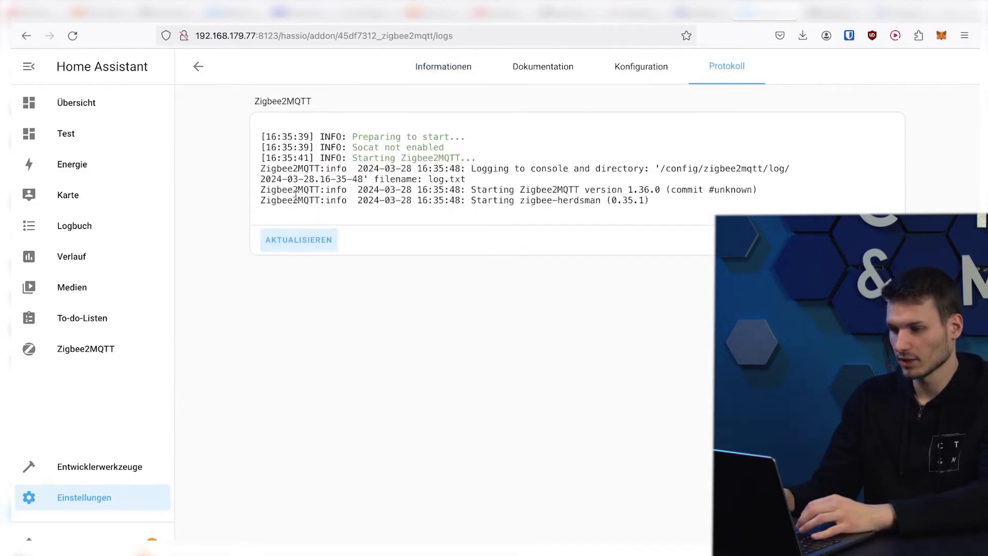
pyautogui.click(305, 252)
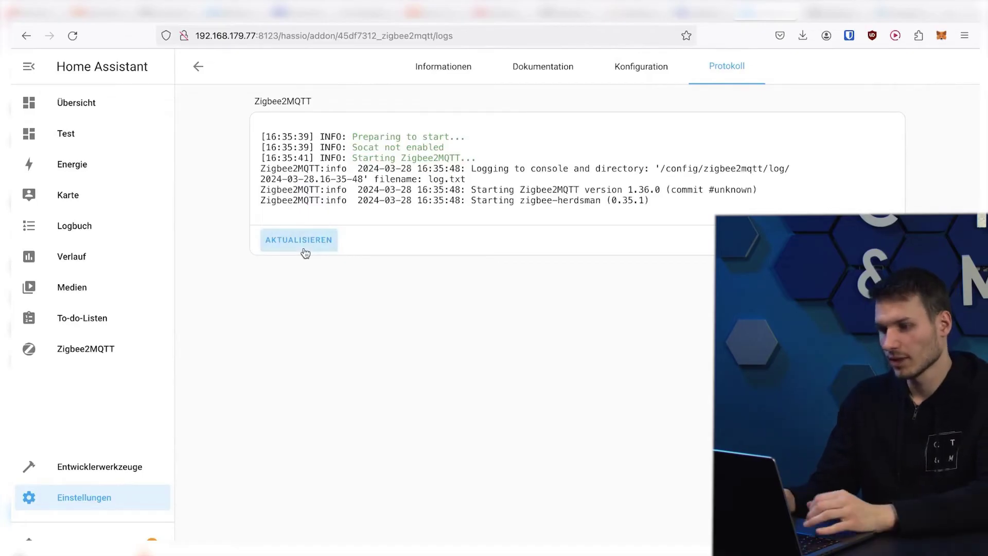
pyautogui.click(338, 251)
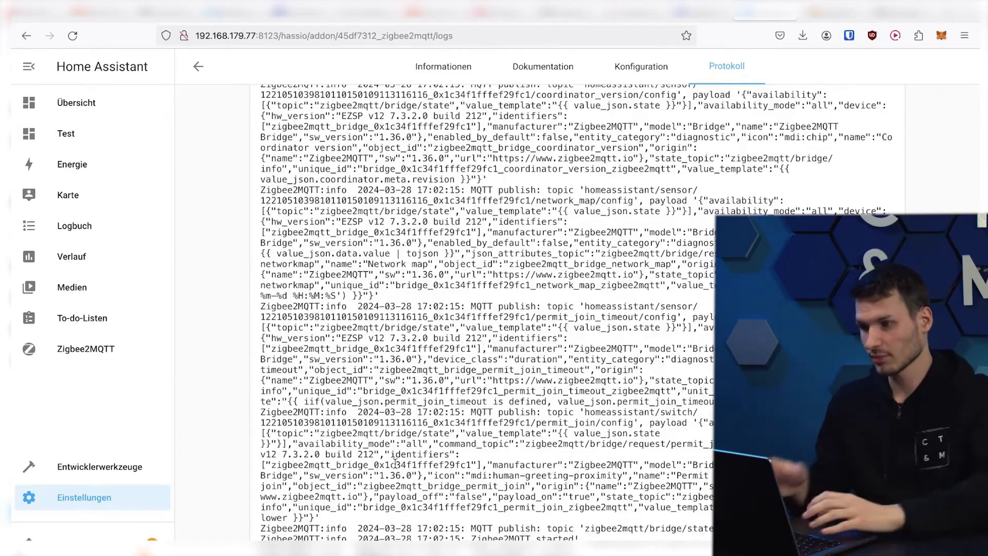
# Step: Check the adapter docs, then highlight the adapter: ezsp line in the serial config
pyautogui.click(829, 19)
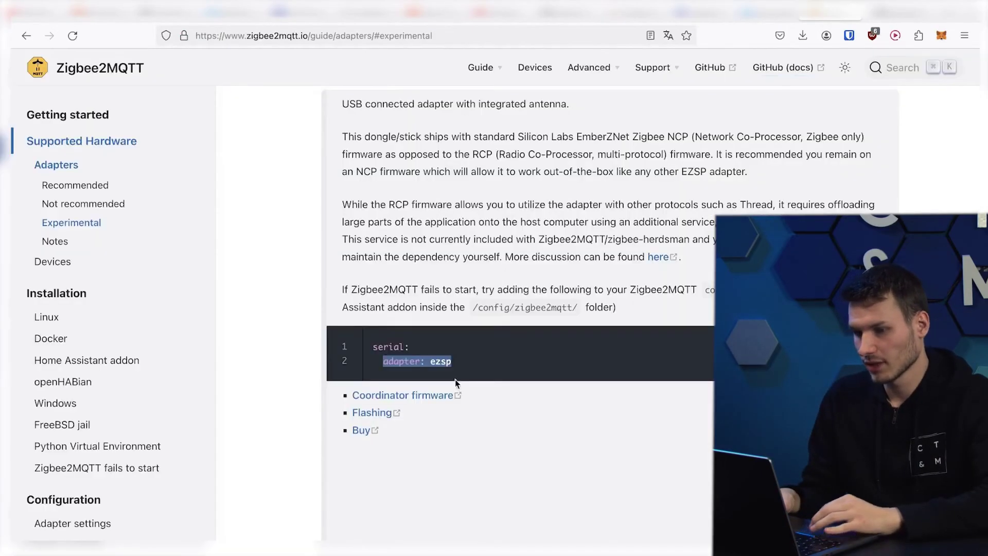
pyautogui.scroll(8, 455, 381)
pyautogui.scroll(-7, 438, 335)
pyautogui.hotkey('ctrl', 'shift', 'Tab')
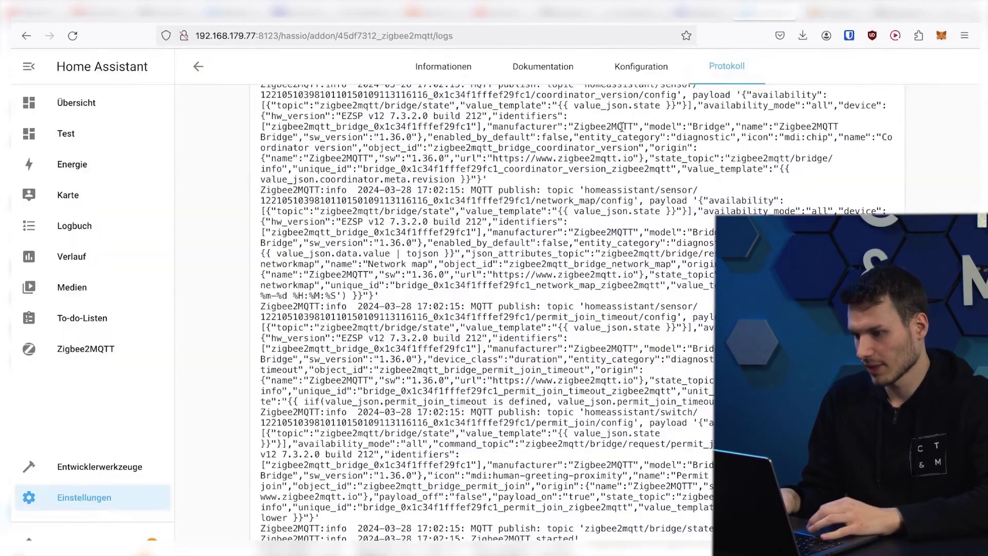
pyautogui.click(642, 68)
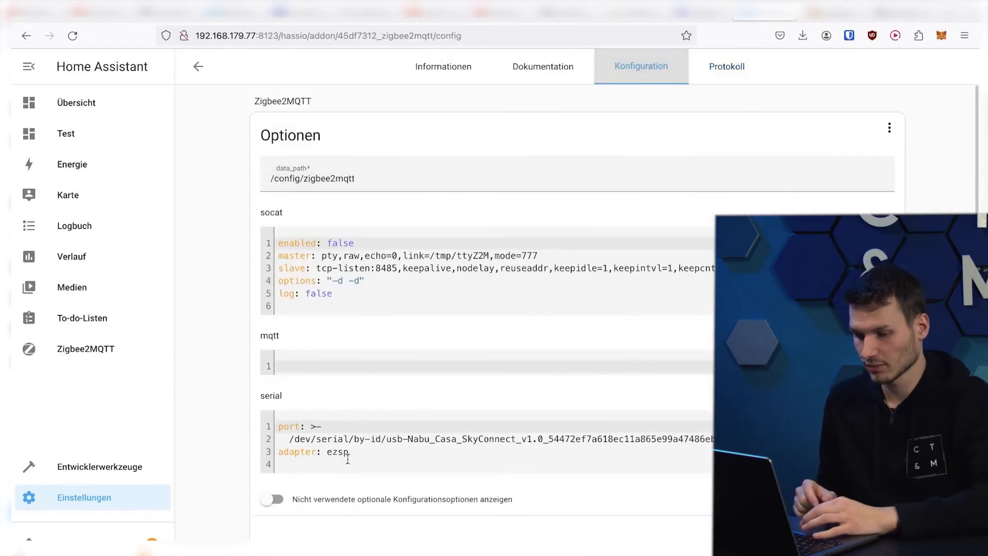
pyautogui.moveTo(354, 460); pyautogui.dragTo(280, 451)
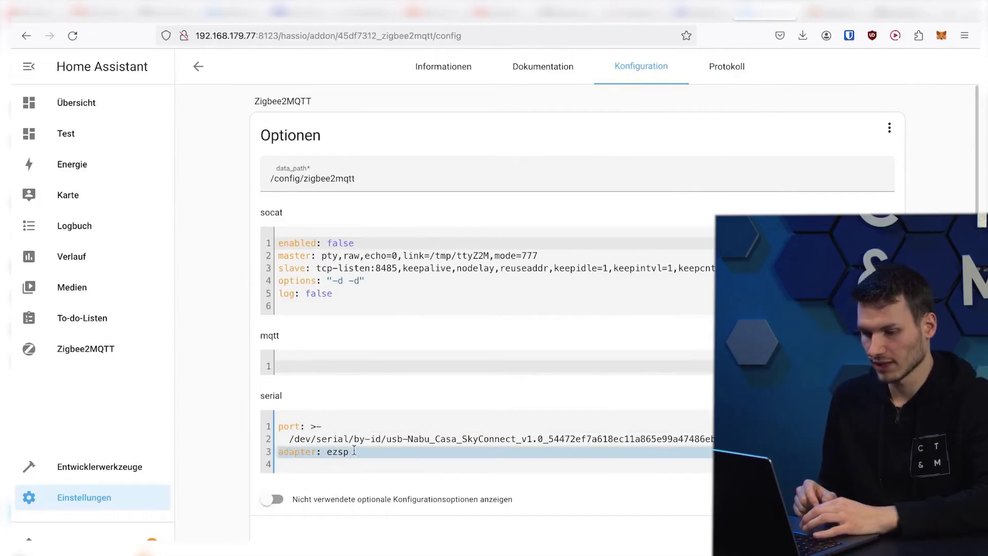
pyautogui.moveTo(380, 450); pyautogui.dragTo(258, 450)
pyautogui.click(421, 344)
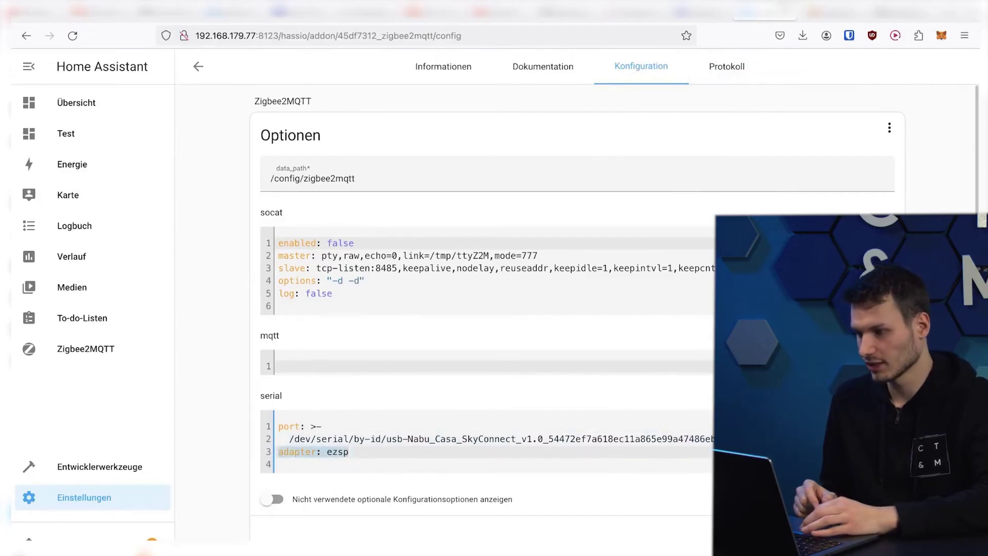
# Step: Compare adapter: ezsp against the Supported Adapters page, ending on the add-on log
pyautogui.hotkey('ctrl', 'Tab')
pyautogui.scroll(-10, 525, 227)
pyautogui.scroll(10, 525, 228)
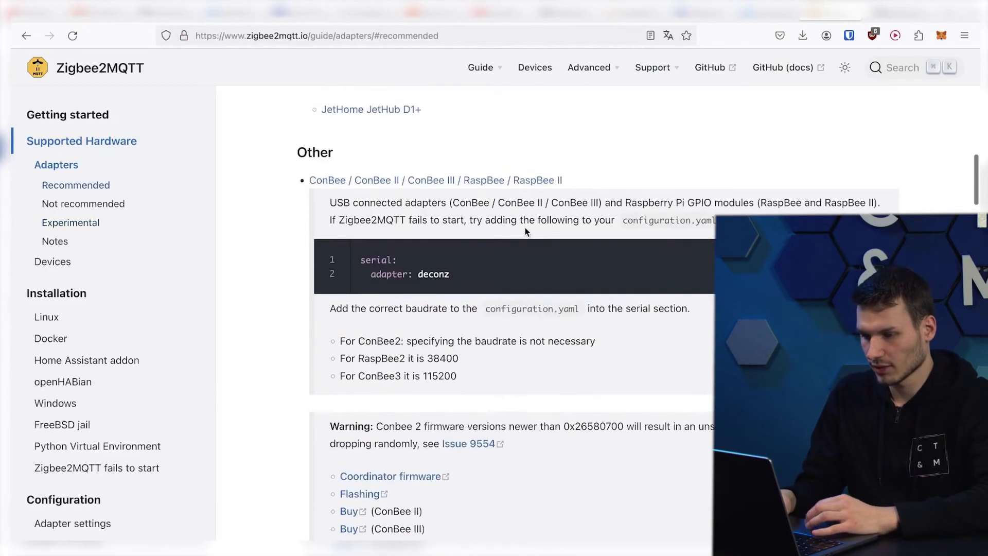
pyautogui.scroll(-1, 525, 228)
pyautogui.moveTo(449, 250); pyautogui.dragTo(371, 249)
pyautogui.hotkey('ctrl', 'shift', 'Tab')
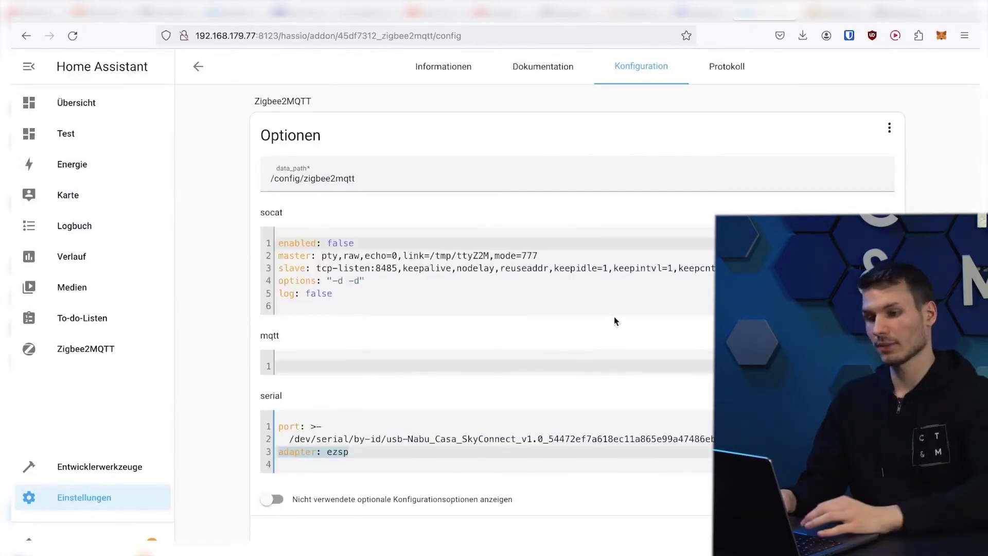
pyautogui.hotkey('ctrl', 'Tab')
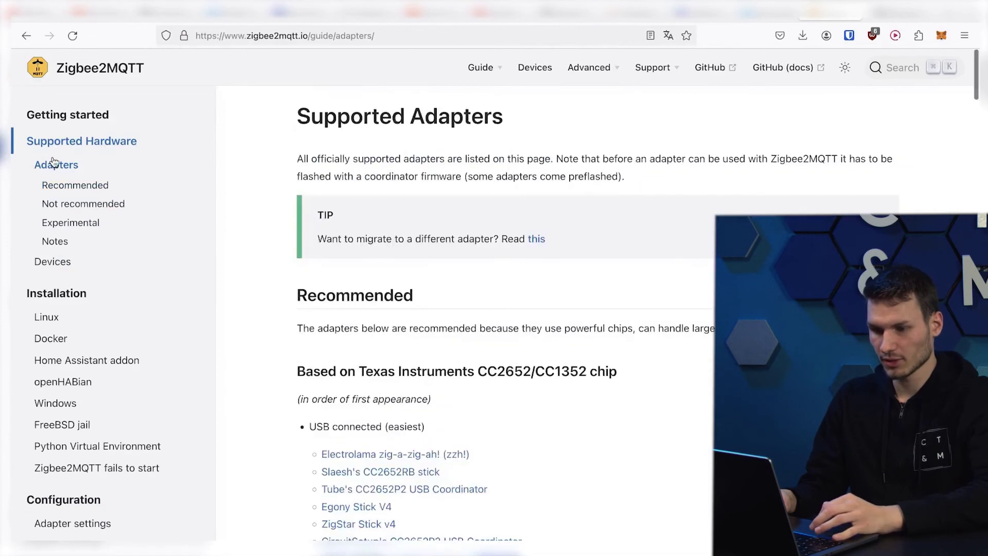
pyautogui.scroll(-2, 289, 358)
pyautogui.scroll(-15, 350, 229)
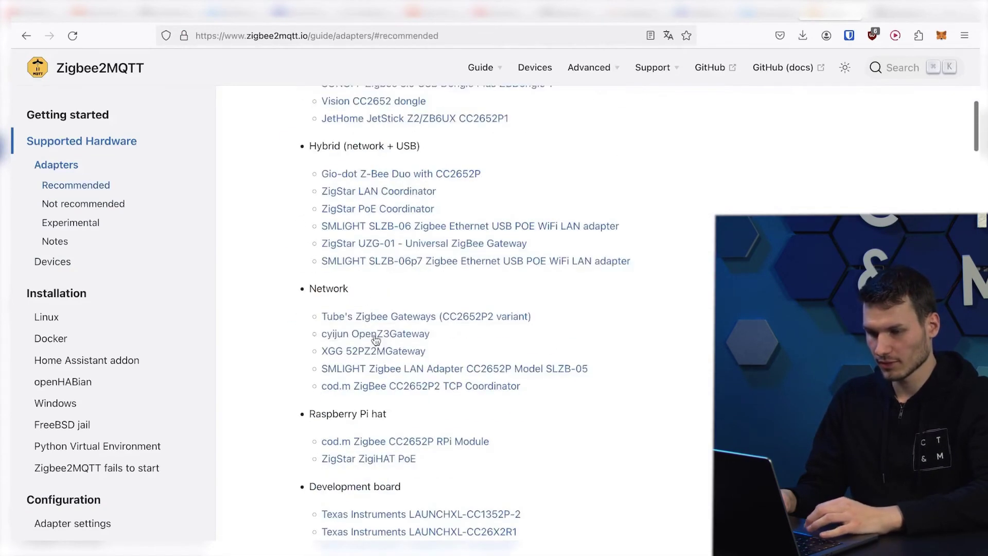
pyautogui.hotkey('ctrl', 'shift', 'Tab')
pyautogui.scroll(-4, 343, 462)
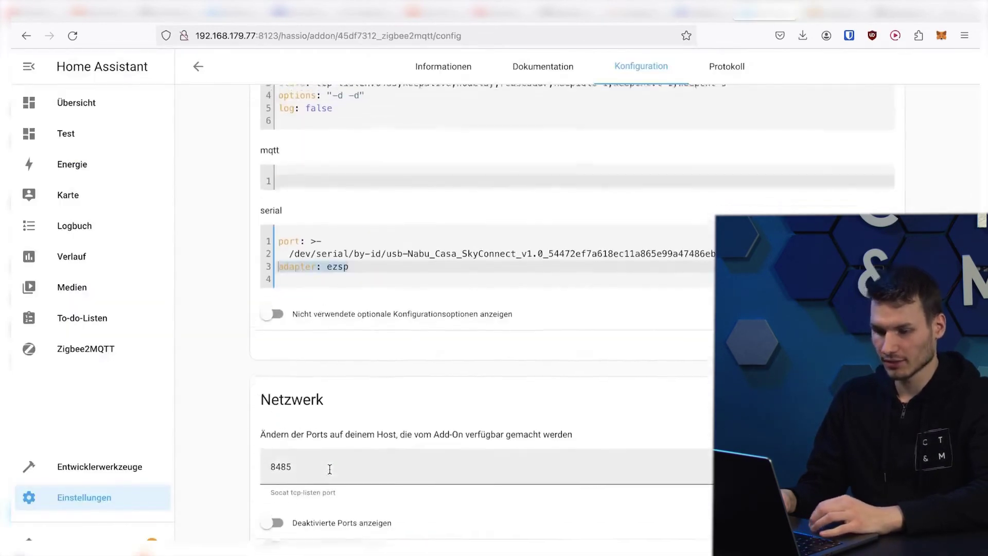
pyautogui.scroll(4, 344, 462)
pyautogui.click(727, 66)
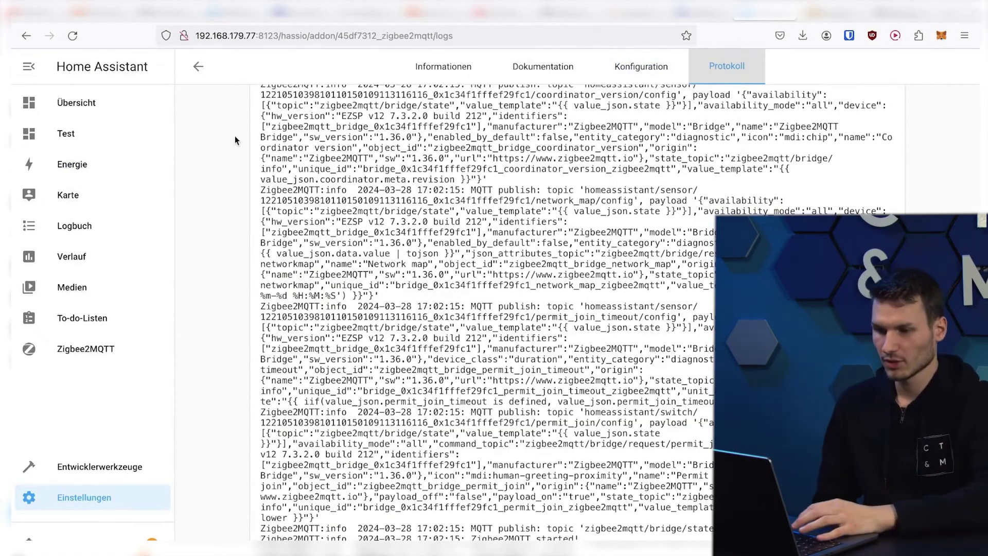
# Step: Turn on 'Anlernen aktivieren (Alle)' in Zigbee2MQTT and open the newly joined TuYa TS0121 plug's details
pyautogui.click(70, 350)
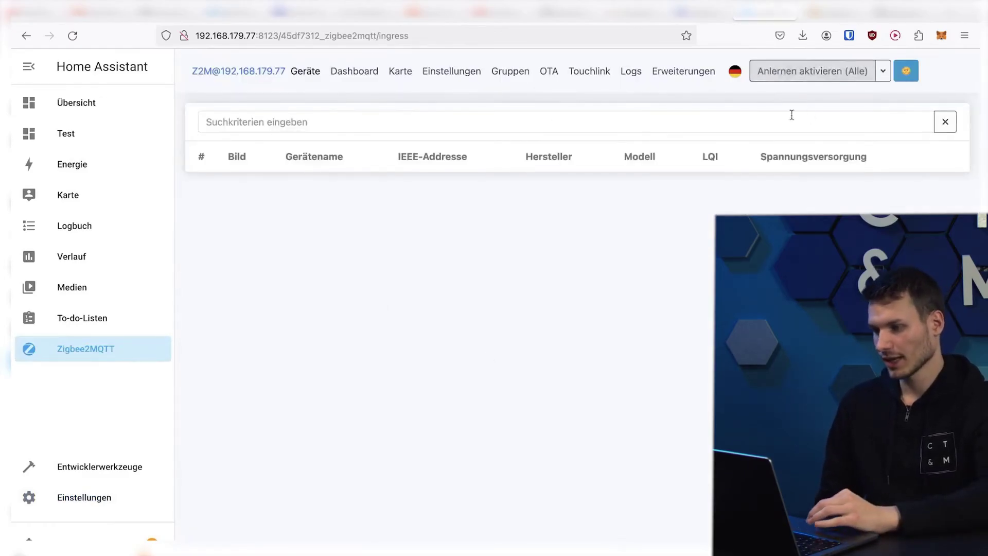
pyautogui.click(799, 80)
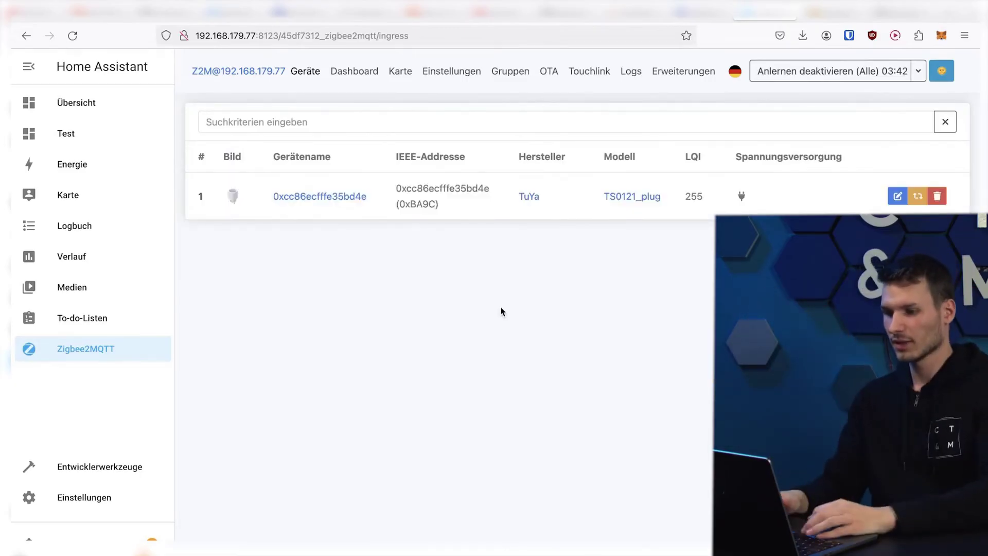
pyautogui.click(301, 198)
pyautogui.scroll(-1, 643, 236)
pyautogui.scroll(1, 337, 241)
pyautogui.scroll(-1, 317, 242)
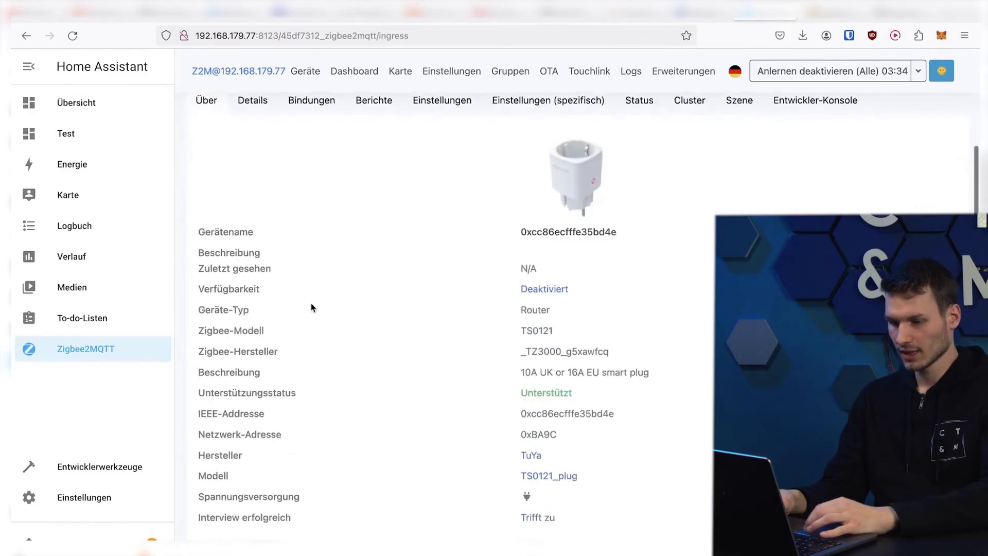
# Step: Rename the TuYa TS0121 plug to 'Test', also updating its Home Assistant entity
pyautogui.click(198, 550)
pyautogui.click(554, 168)
pyautogui.hotkey('ctrl', 'a')
pyautogui.write('Te')
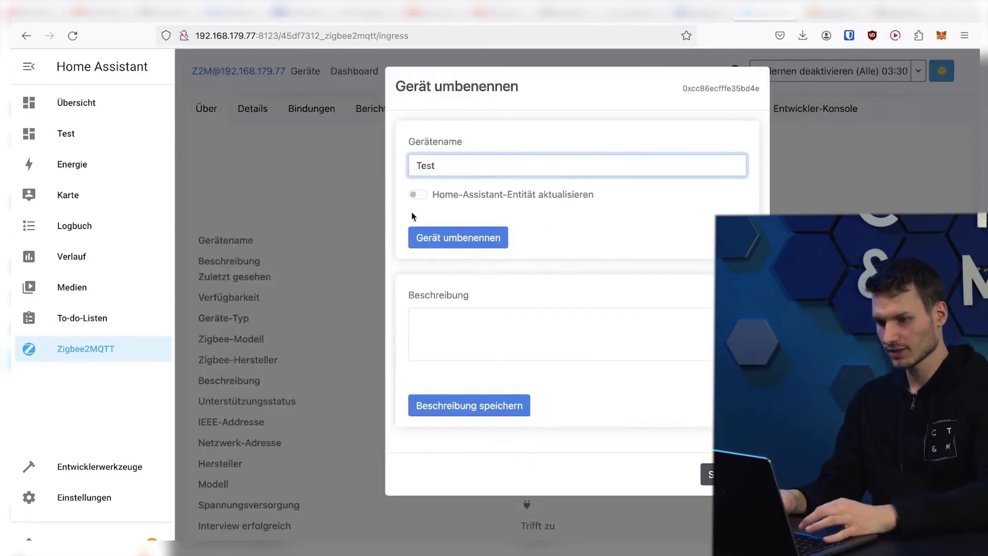
pyautogui.write('st')
pyautogui.click(415, 195)
pyautogui.click(443, 243)
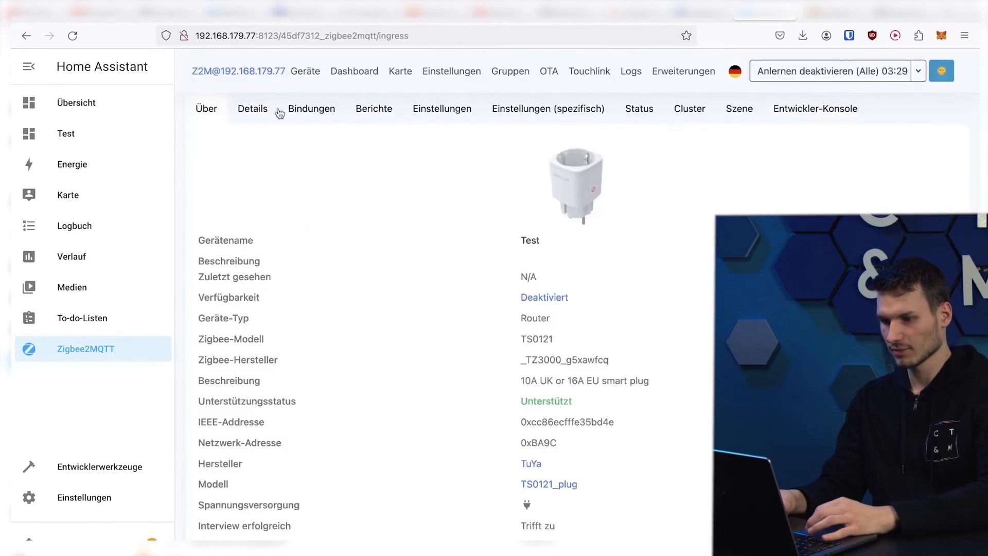
pyautogui.click(241, 75)
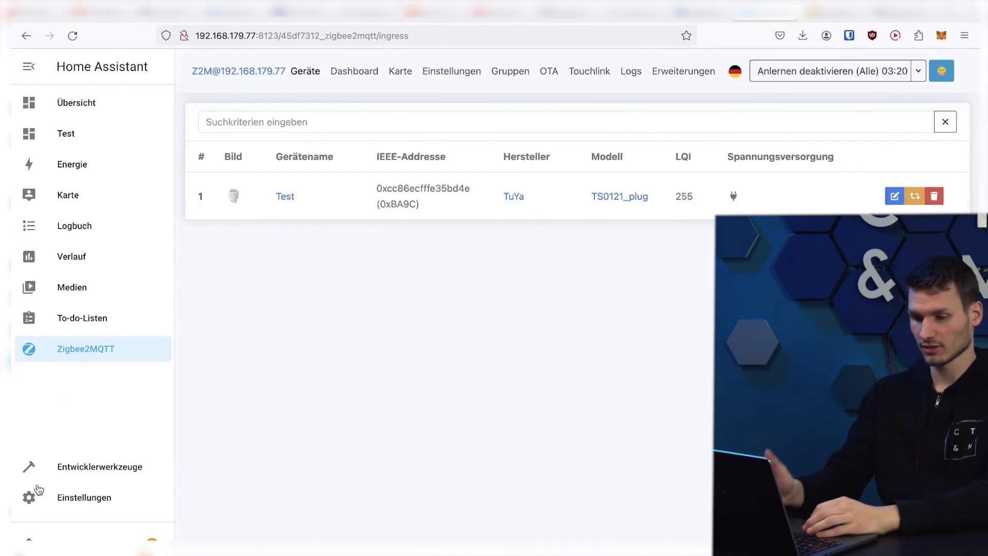
# Step: Look over the installed add-ons, then go to the Geräte & Dienste integrations page
pyautogui.click(86, 495)
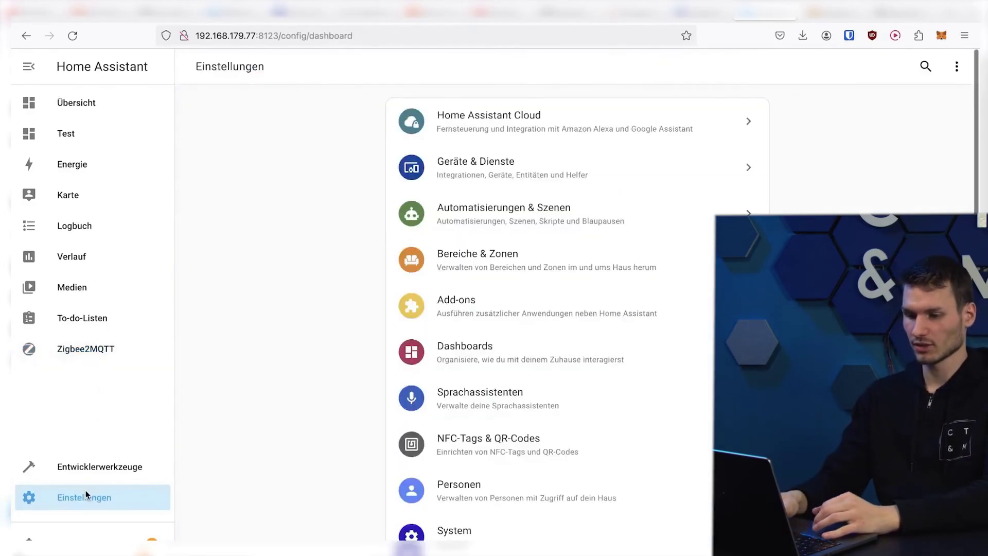
pyautogui.click(463, 304)
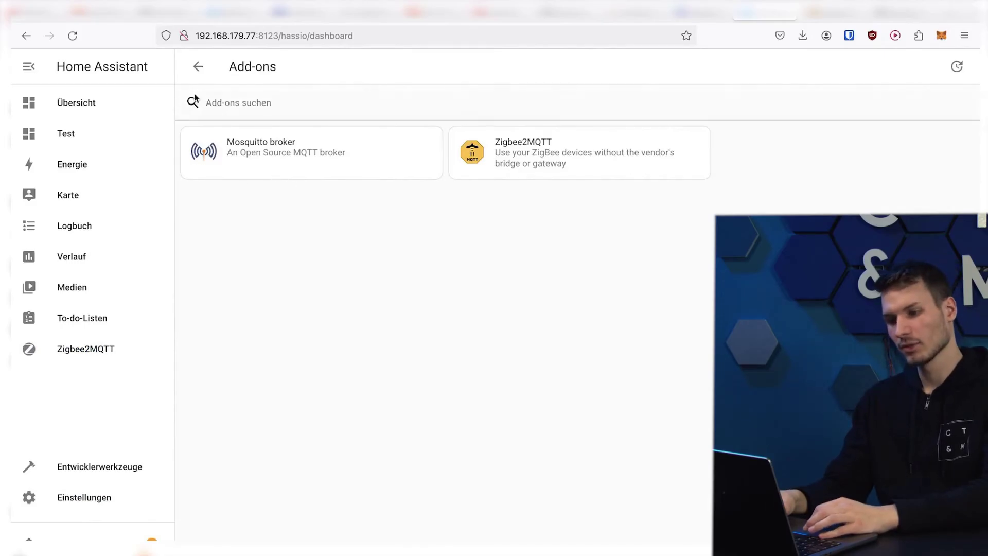
pyautogui.click(107, 508)
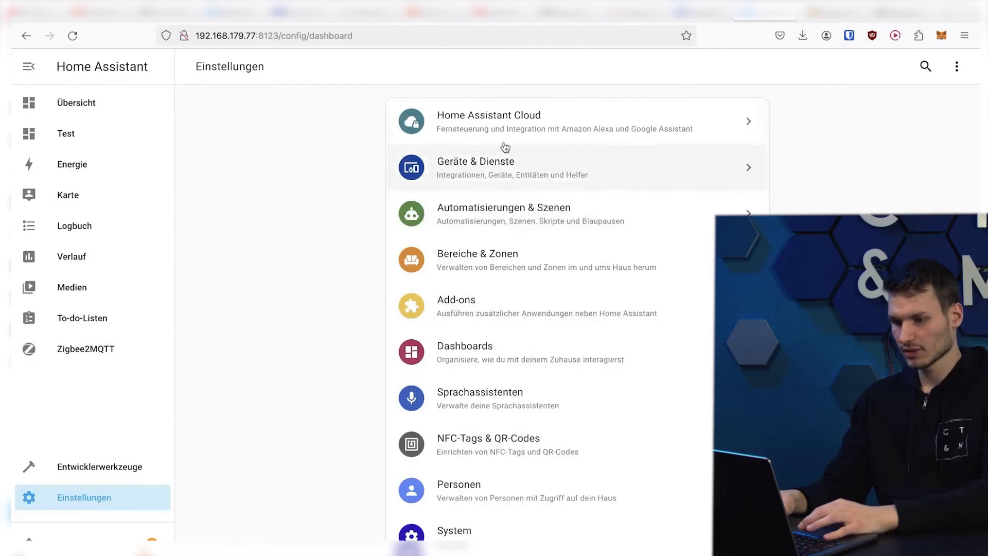
pyautogui.click(494, 167)
pyautogui.scroll(-3, 577, 319)
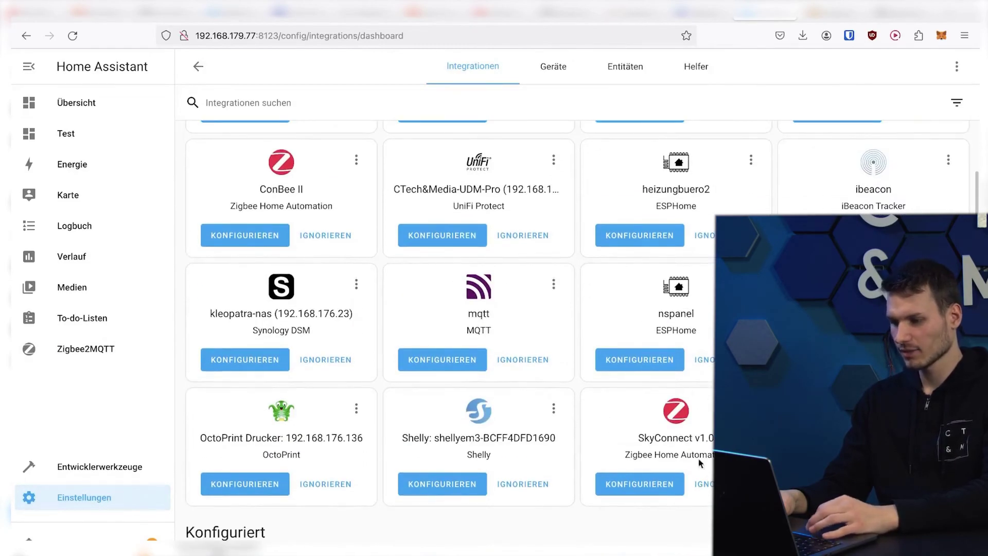
pyautogui.scroll(1, 711, 371)
pyautogui.scroll(-2, 710, 371)
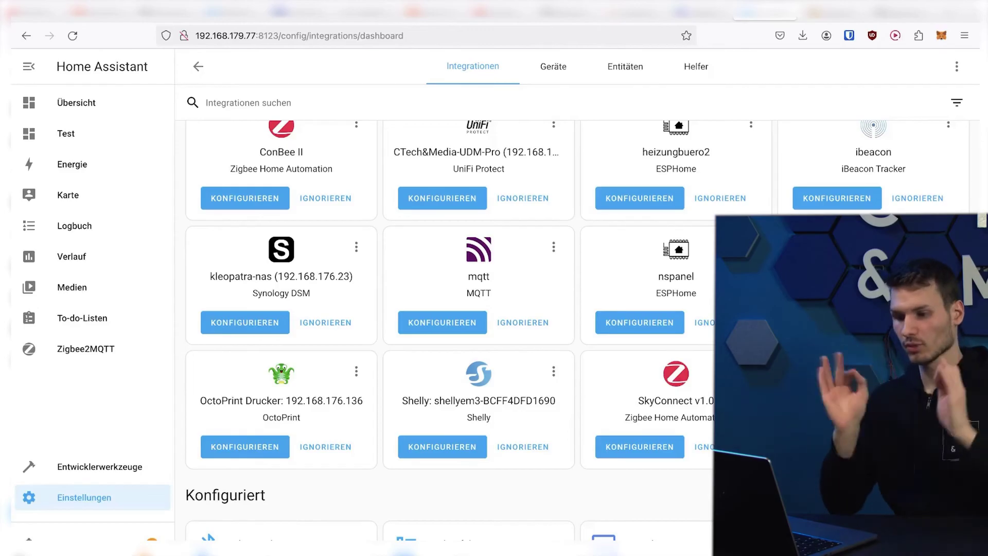
pyautogui.scroll(2, 370, 387)
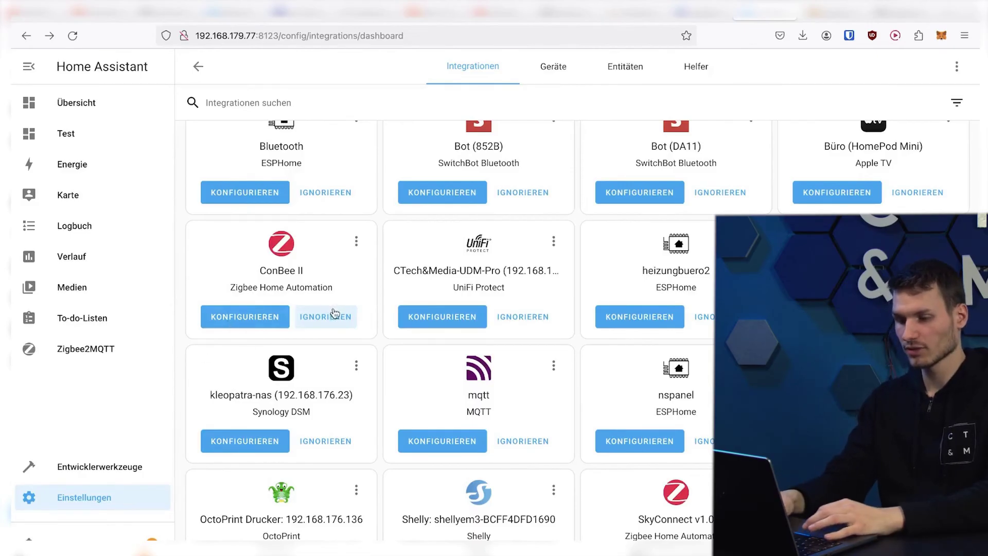
# Step: Ignore the ConBee II, UZG-01 and SkyConnect v1.0 discoveries, confirming each dialog
pyautogui.click(329, 314)
pyautogui.click(609, 369)
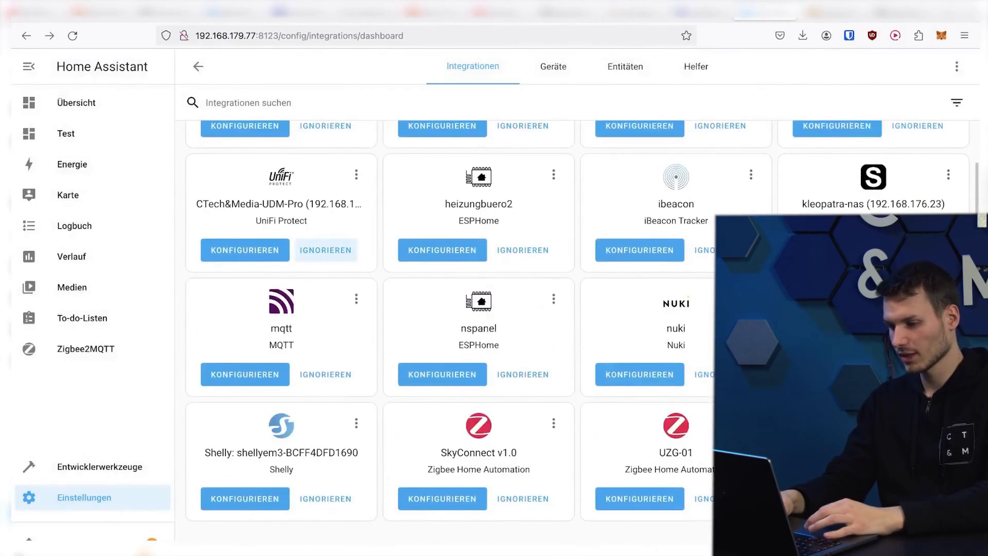
pyautogui.click(718, 499)
pyautogui.click(615, 378)
pyautogui.click(523, 498)
pyautogui.click(642, 375)
pyautogui.scroll(3, 587, 502)
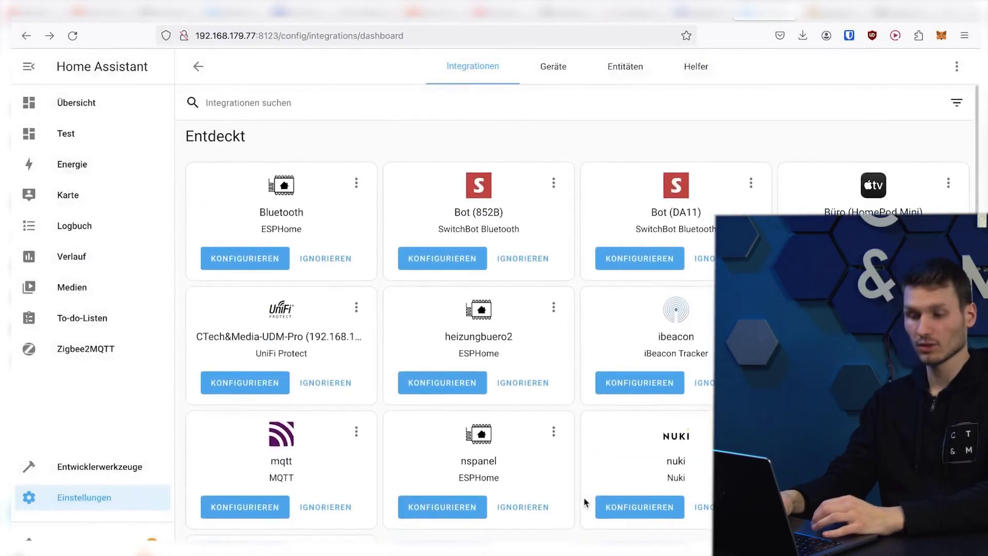
pyautogui.scroll(-2, 441, 477)
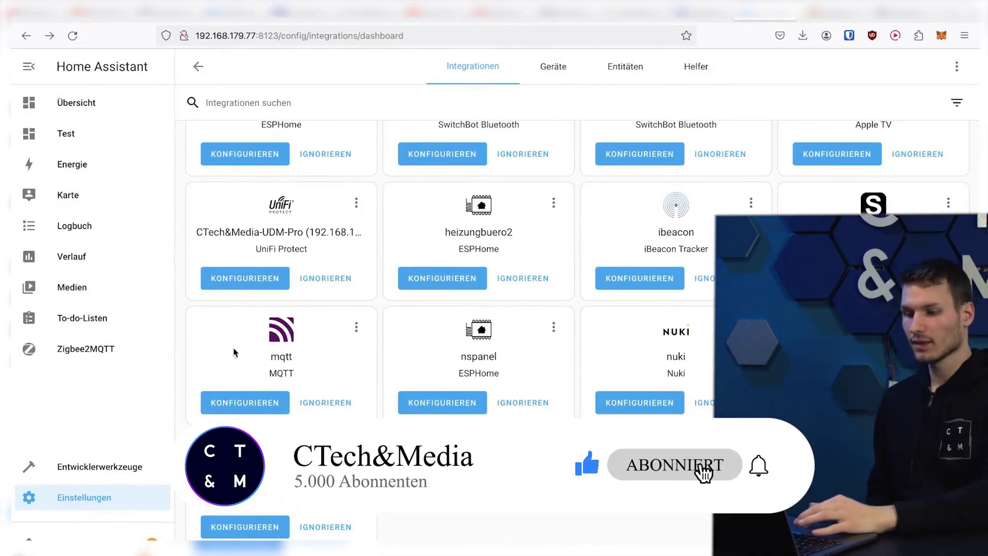
# Step: Configure the discovered MQTT integration for the Mosquitto broker and dismiss the Erfolg! summary
pyautogui.click(272, 367)
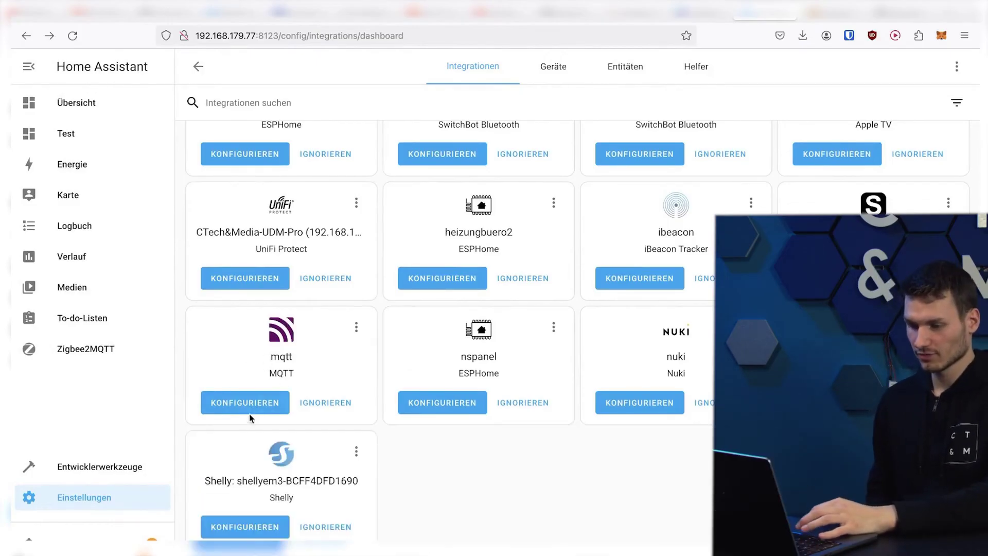
pyautogui.click(257, 401)
pyautogui.press('Return')
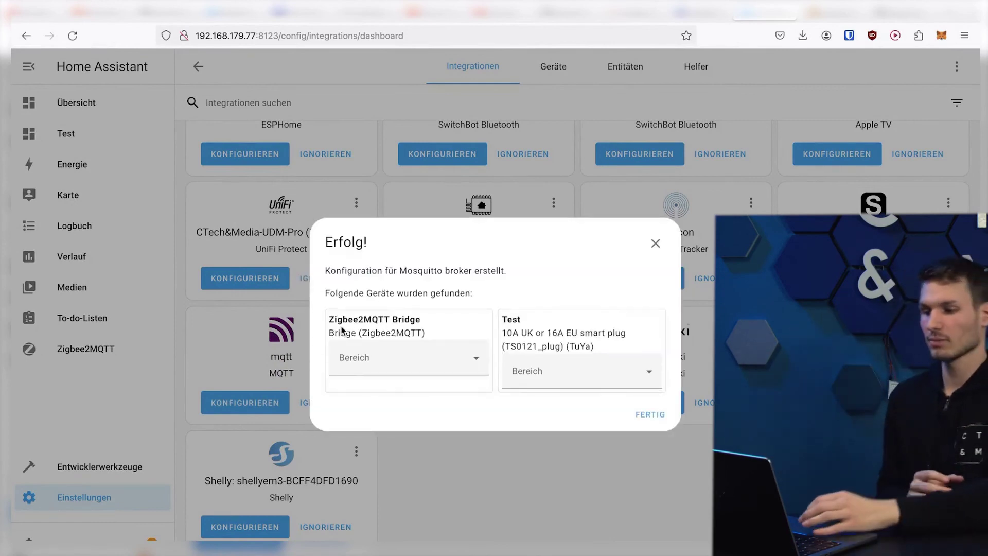
pyautogui.moveTo(363, 320); pyautogui.dragTo(382, 326)
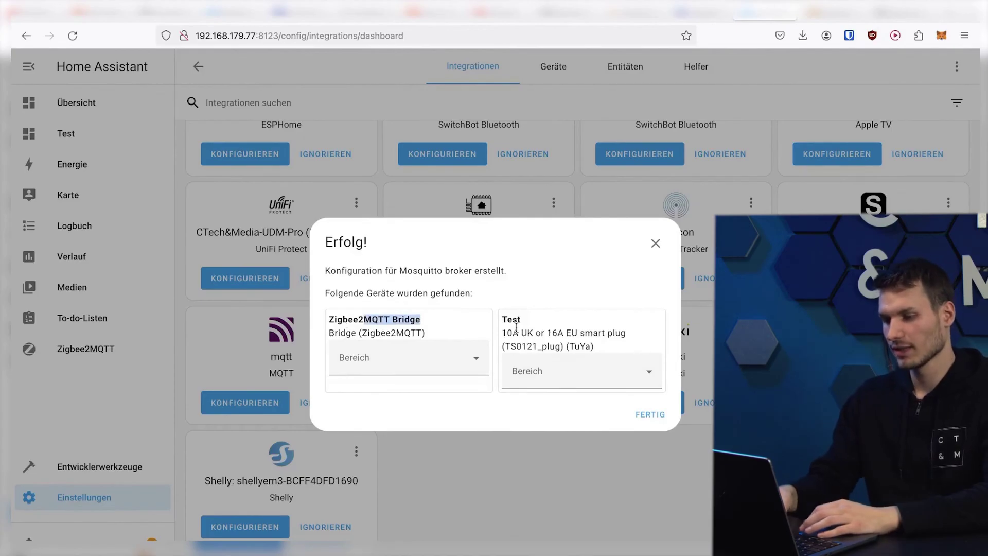
pyautogui.click(650, 414)
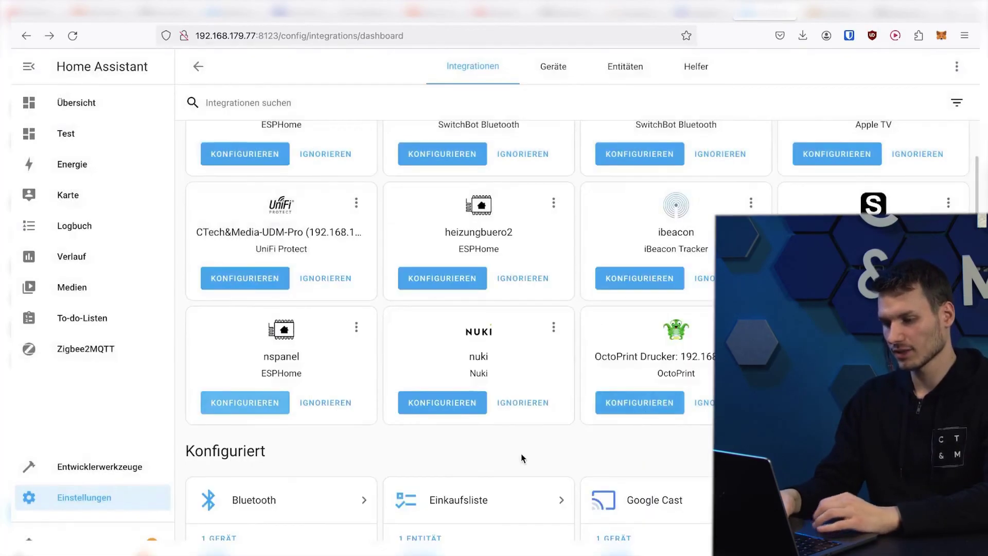
pyautogui.scroll(-3, 520, 453)
# Step: Check the Übersicht dashboard, then stop pairing mode in the Zigbee2MQTT panel
pyautogui.click(92, 113)
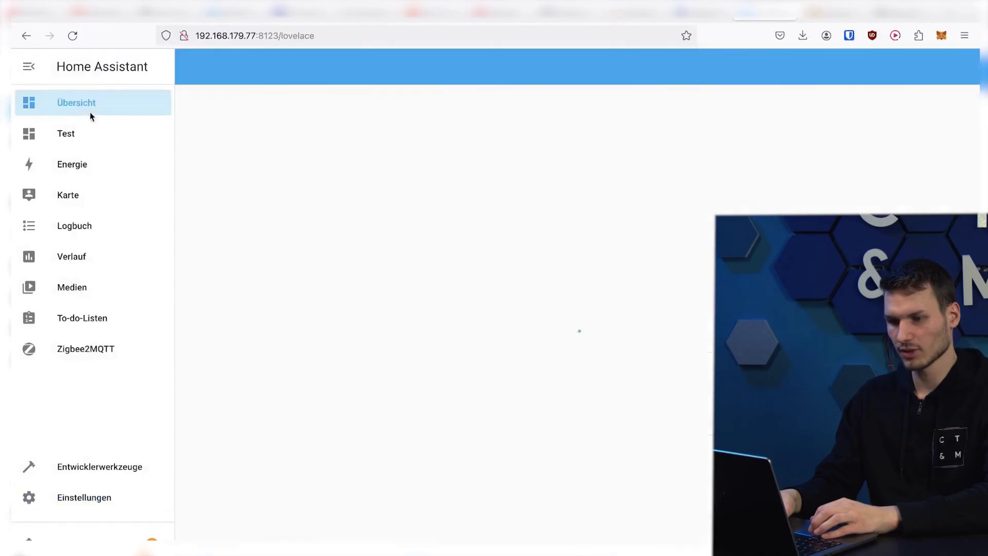
pyautogui.scroll(-8, 327, 184)
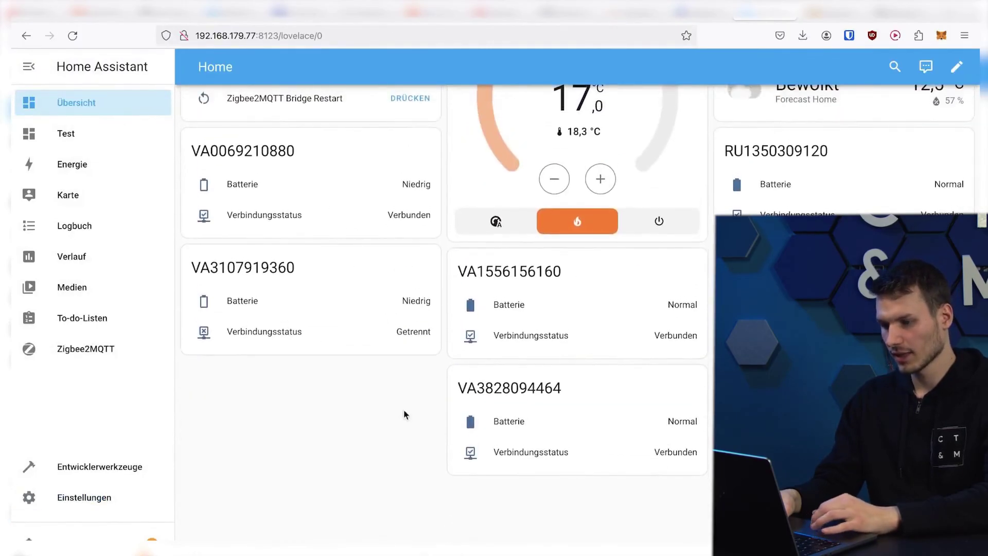
pyautogui.scroll(5, 570, 329)
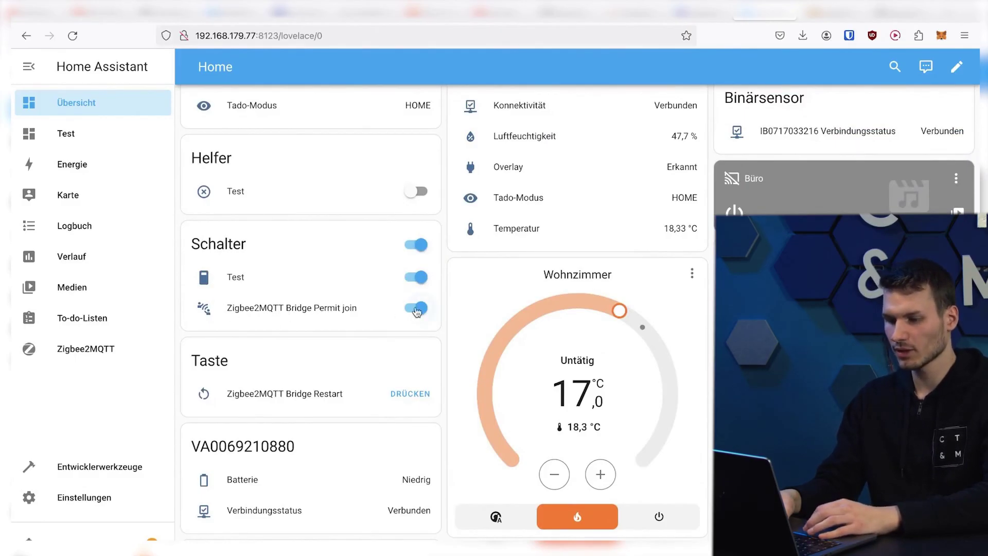
pyautogui.click(92, 351)
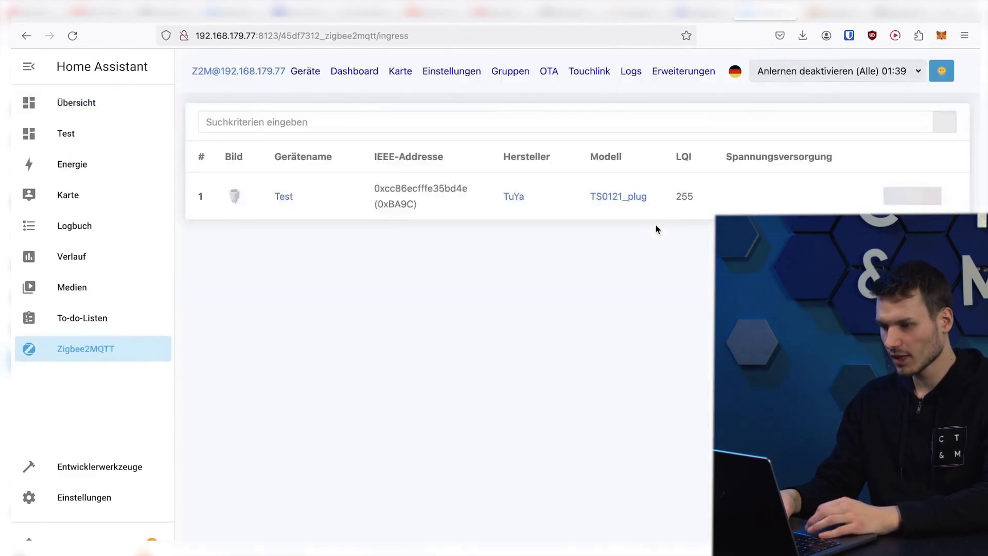
pyautogui.click(796, 85)
# Step: Switch on 'Zigbee2MQTT Bridge Permit join' from the Übersicht dashboard and check the Test plug's readings
pyautogui.click(77, 105)
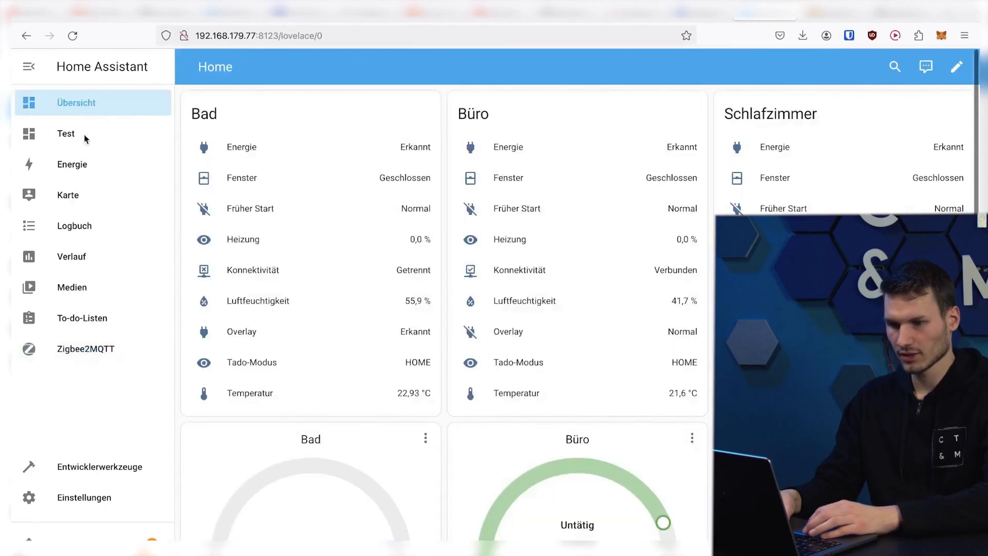
pyautogui.scroll(-10, 280, 398)
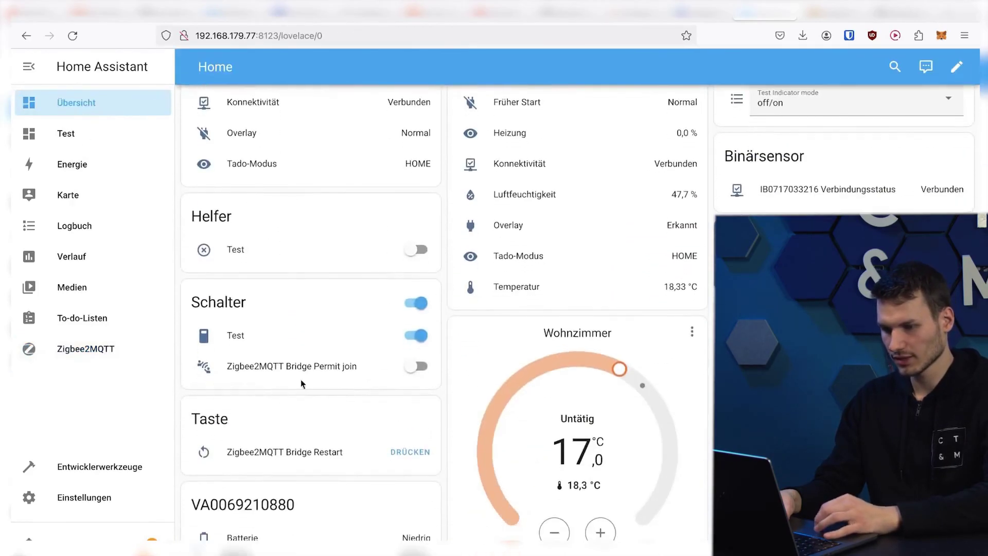
pyautogui.click(416, 366)
pyautogui.click(85, 348)
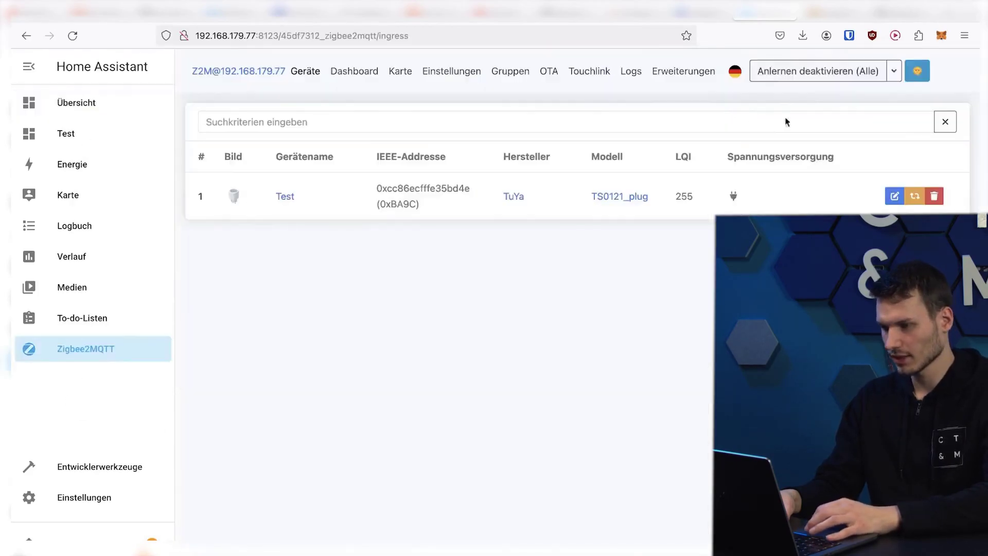
pyautogui.click(342, 72)
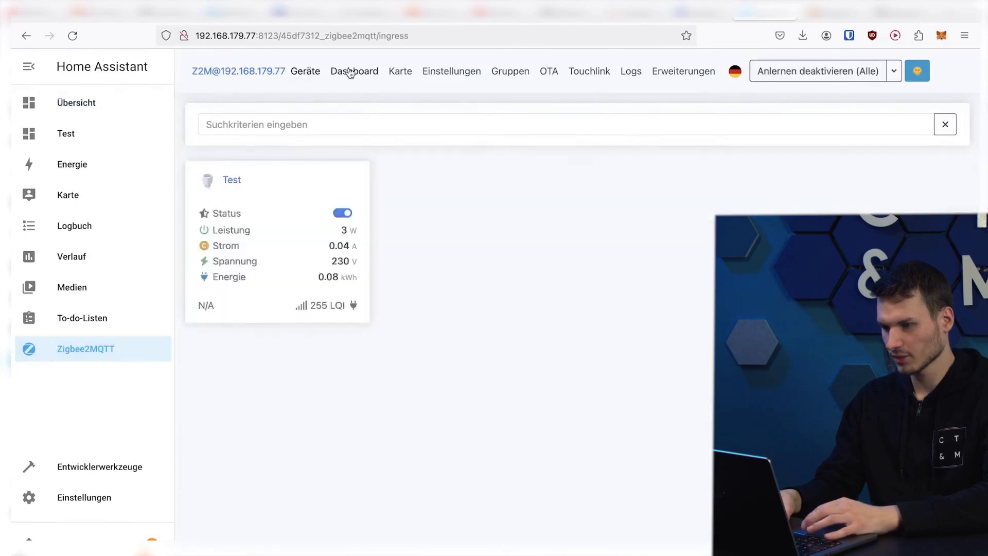
pyautogui.hotkey('alt', 'Left')
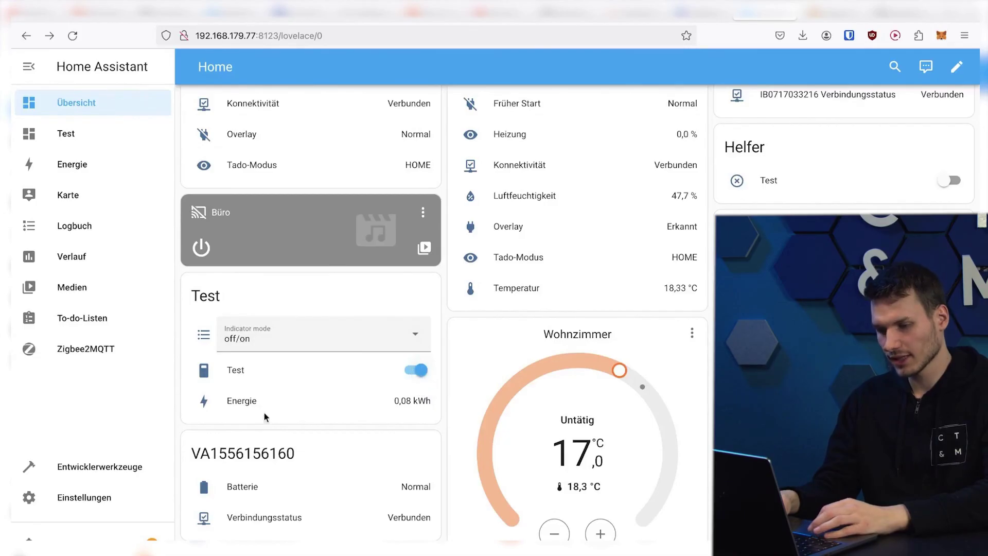
pyautogui.click(421, 405)
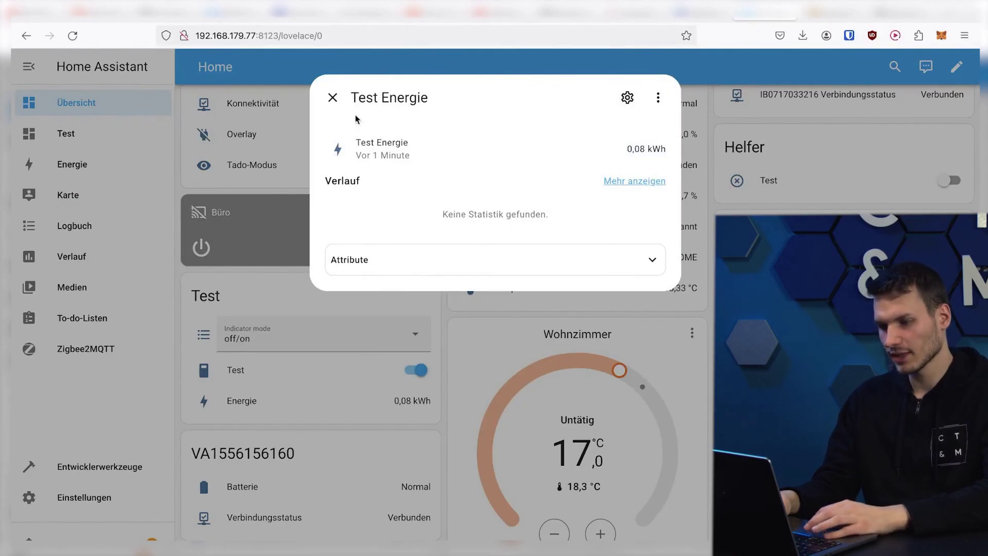
pyautogui.click(333, 98)
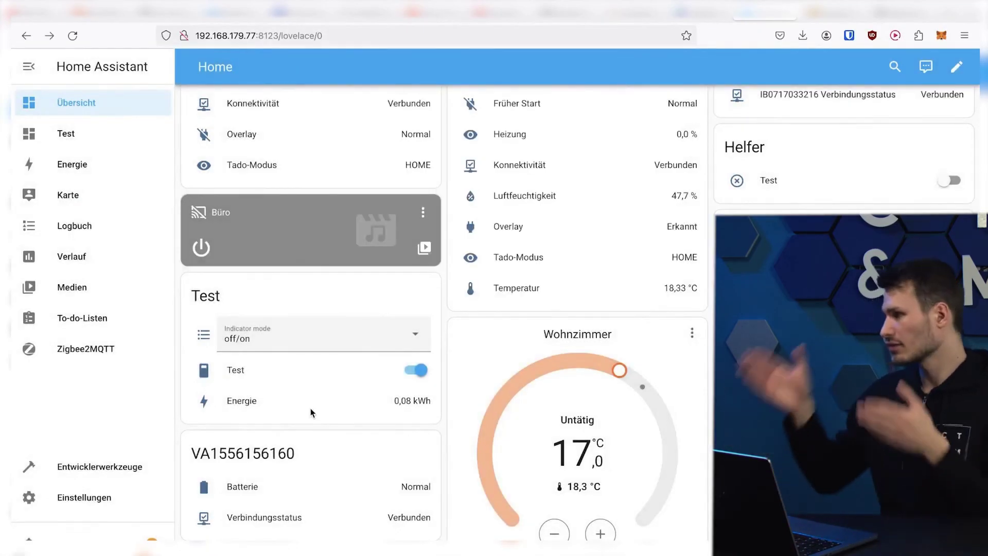